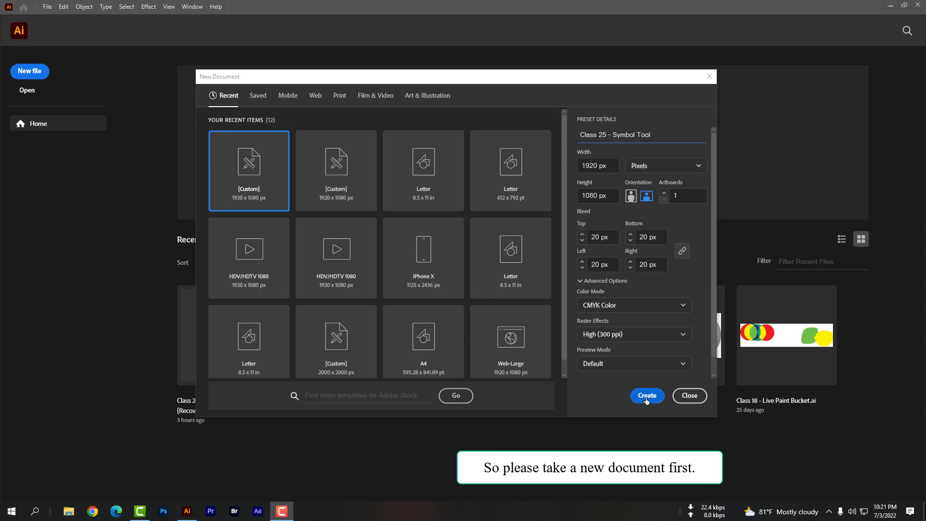
{"action": "left_click", "coordinate": [281, 510]}
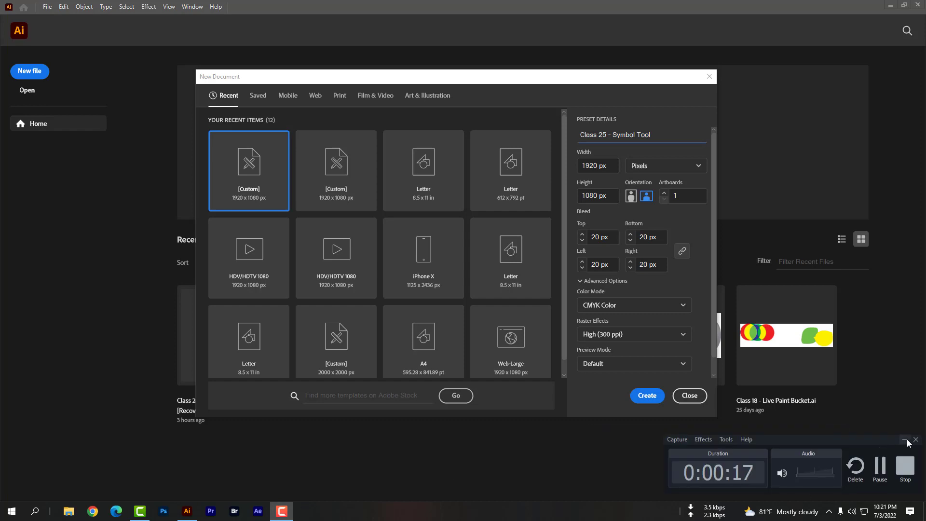
{"action": "left_click", "coordinate": [906, 441]}
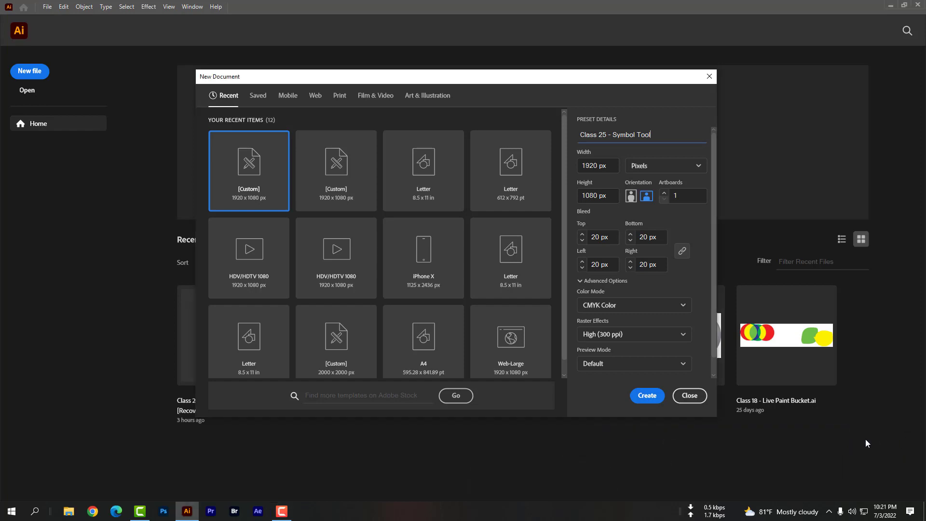
Create a 1920 x 1080 px CMYK document named Class 25 - Symbol Tool.
{"action": "left_click", "coordinate": [647, 395]}
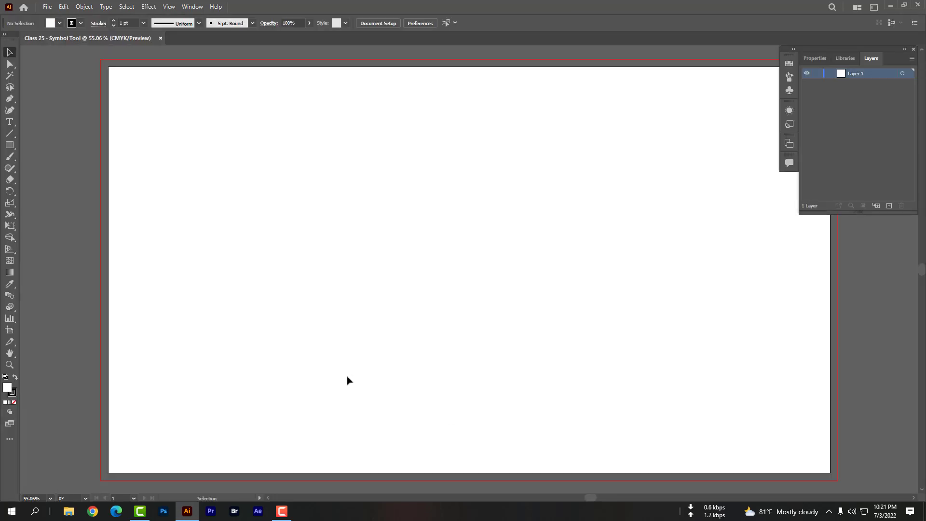
{"action": "scroll", "coordinate": [351, 382], "scroll_direction": "right", "scroll_amount": 4}
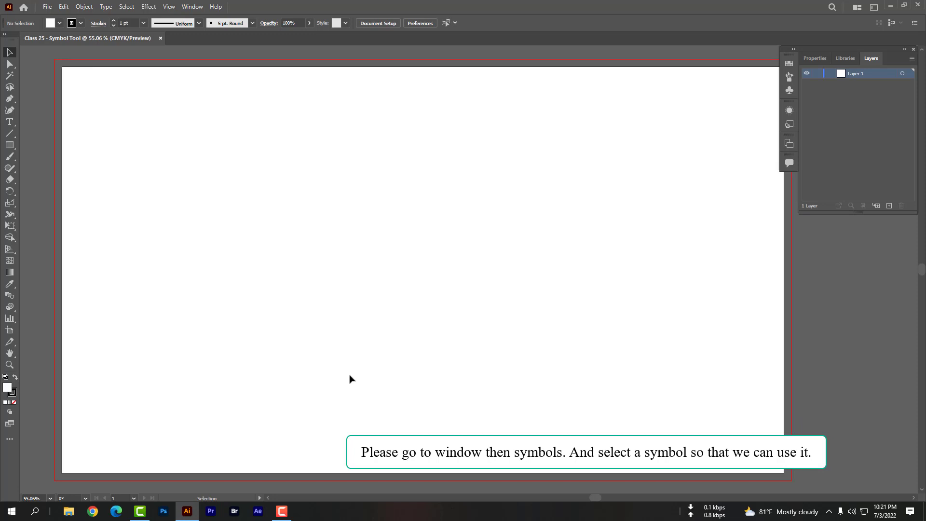
Show the document's symbols, open the Nature symbol library and enlarge it enough to fit all its symbols.
{"action": "left_click", "coordinate": [193, 7]}
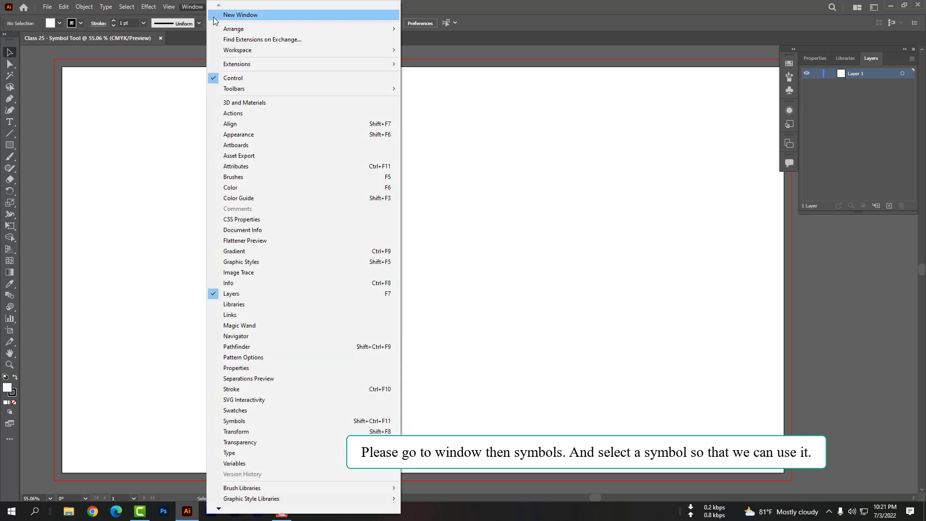
{"action": "left_click", "coordinate": [235, 421]}
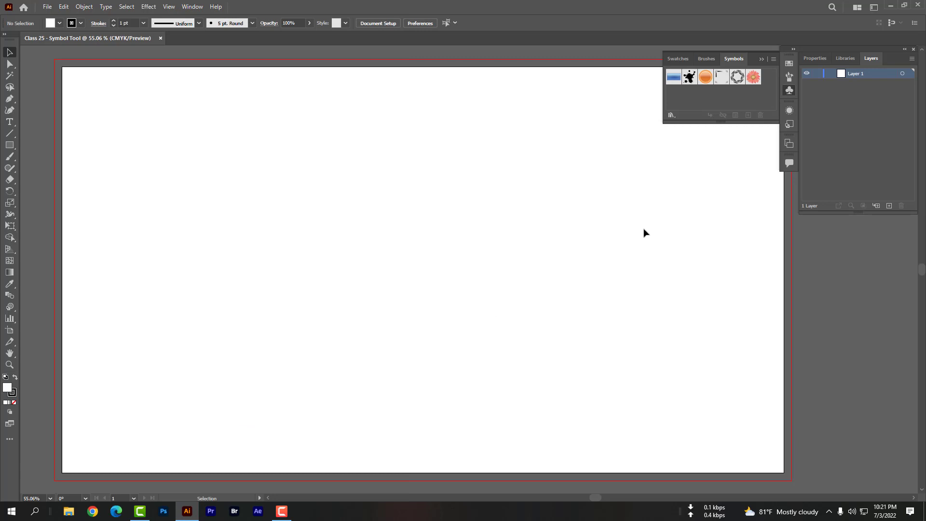
{"action": "left_click", "coordinate": [774, 60]}
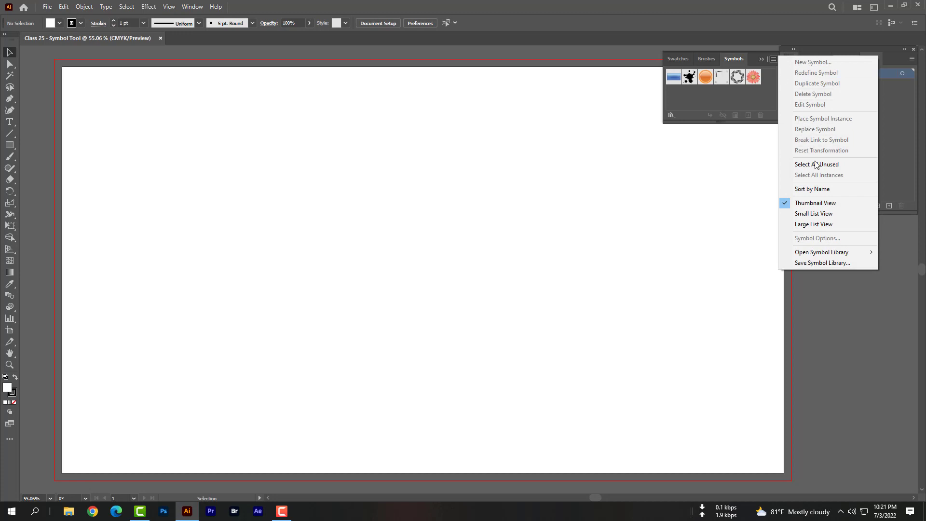
{"action": "mouse_move", "coordinate": [837, 253]}
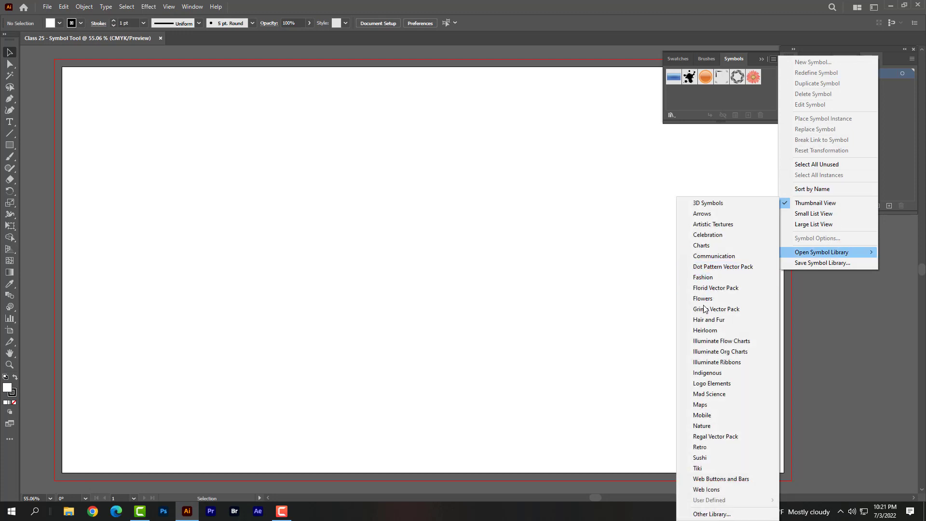
{"action": "left_click", "coordinate": [710, 427]}
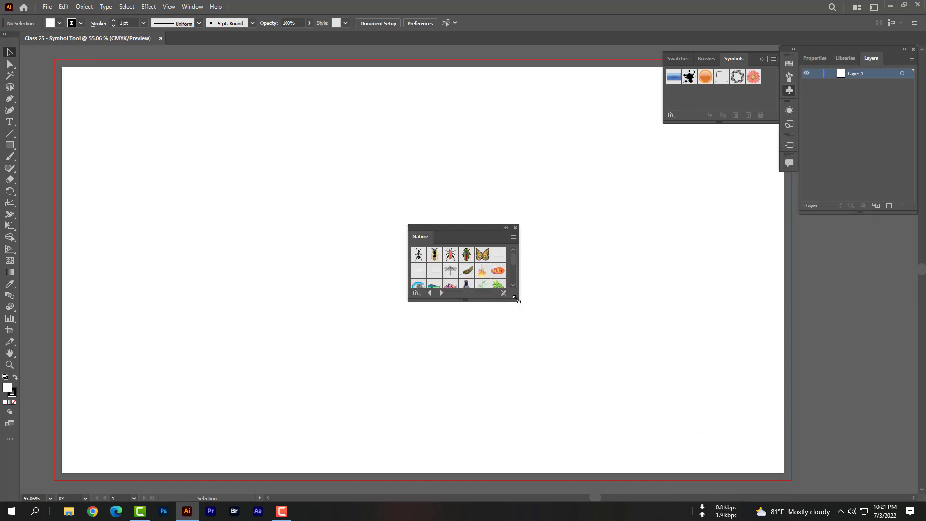
{"action": "left_click_drag", "start_coordinate": [516, 300], "coordinate": [635, 399]}
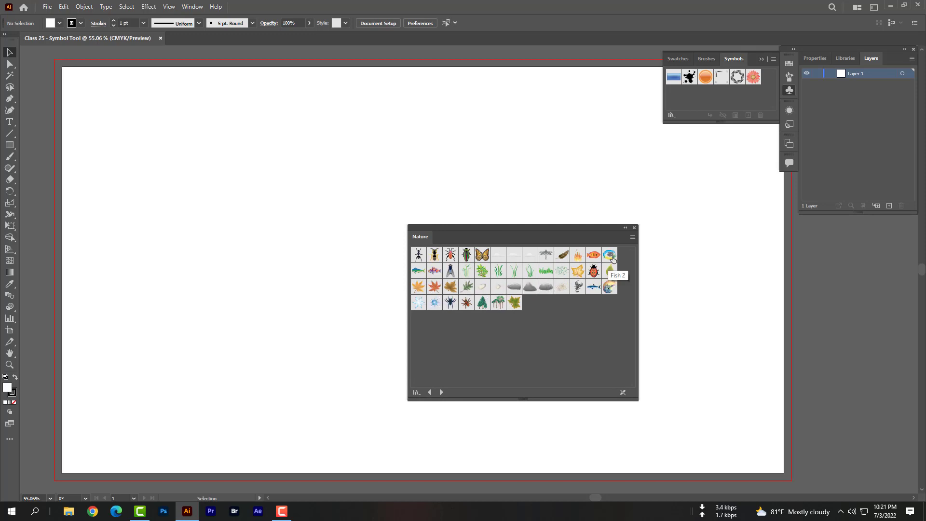
Add the Maple Leaf 2 symbol to the document's symbols, and collapse the Nature library and park it just below them.
{"action": "left_click", "coordinate": [433, 287]}
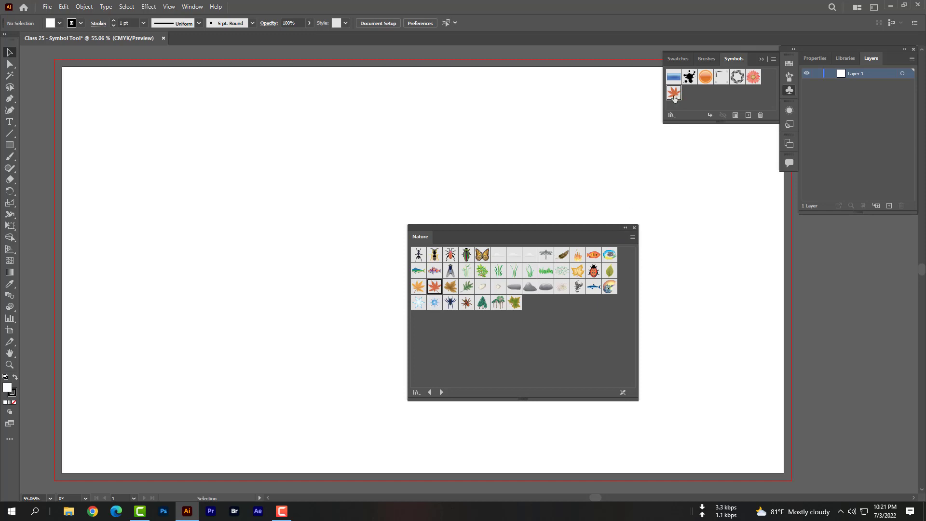
{"action": "left_click", "coordinate": [625, 230]}
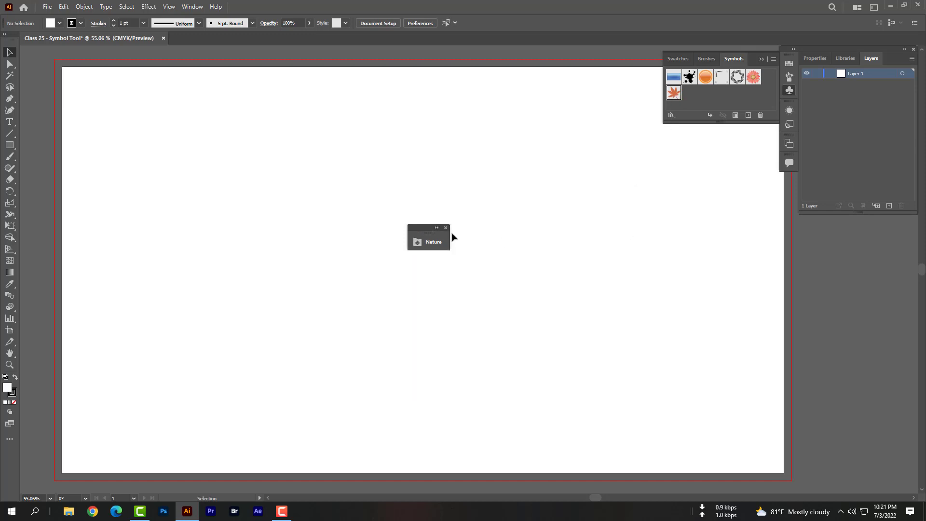
{"action": "left_click_drag", "start_coordinate": [417, 228], "coordinate": [744, 129]}
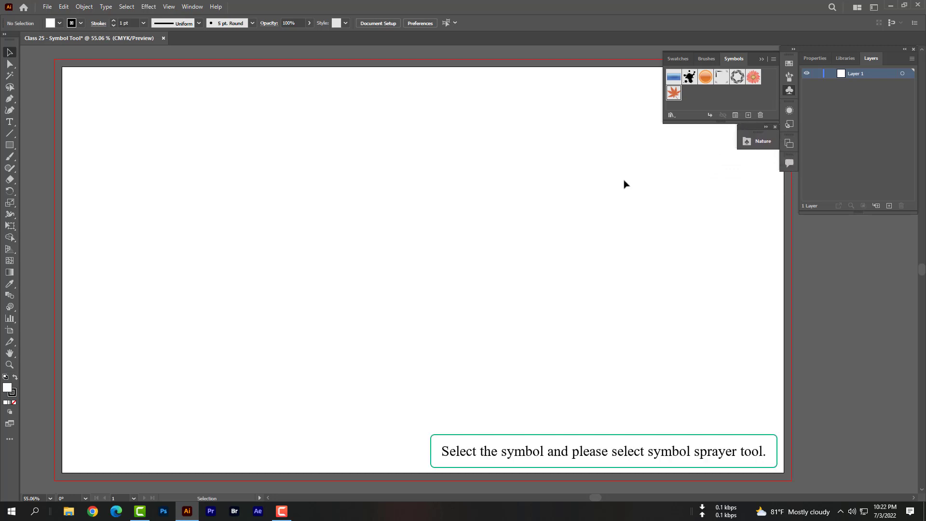
Activate the Symbol Sprayer and set its Scrunch, Size, Spin and Screen options to User Defined.
{"action": "left_click", "coordinate": [12, 308]}
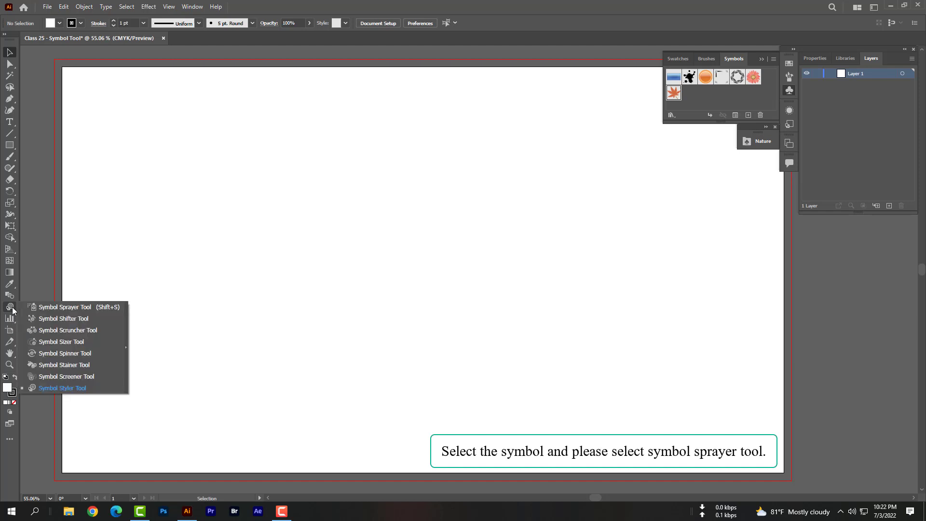
{"action": "left_click", "coordinate": [51, 307]}
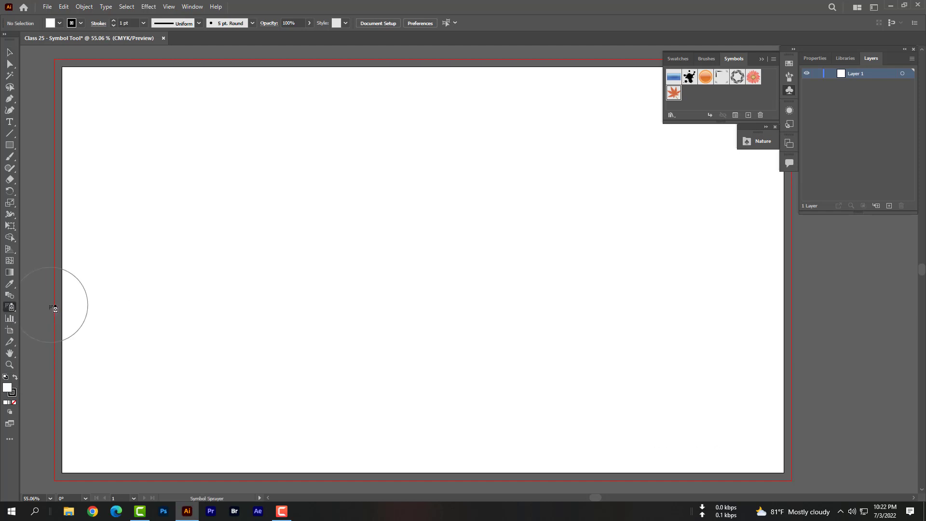
{"action": "double_click", "coordinate": [9, 309]}
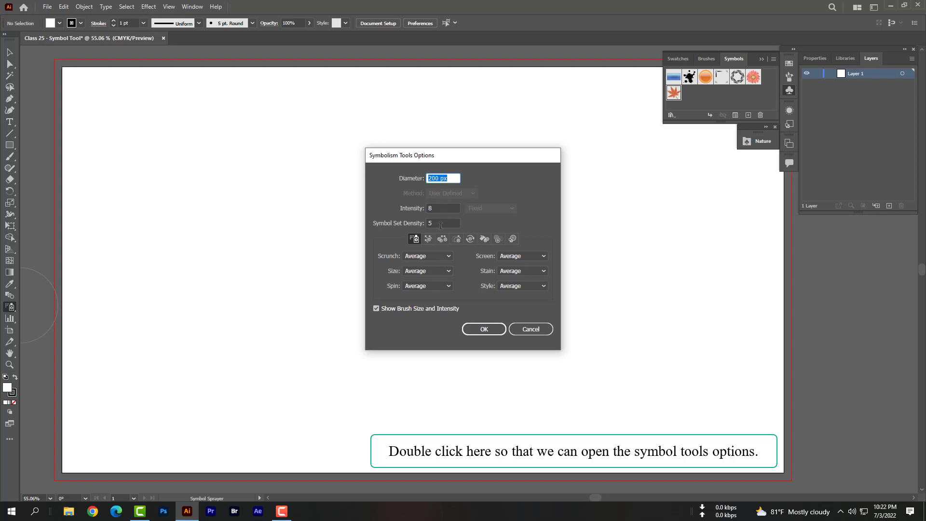
{"action": "left_click", "coordinate": [424, 259]}
{"action": "left_click", "coordinate": [427, 277]}
{"action": "left_click", "coordinate": [426, 271]}
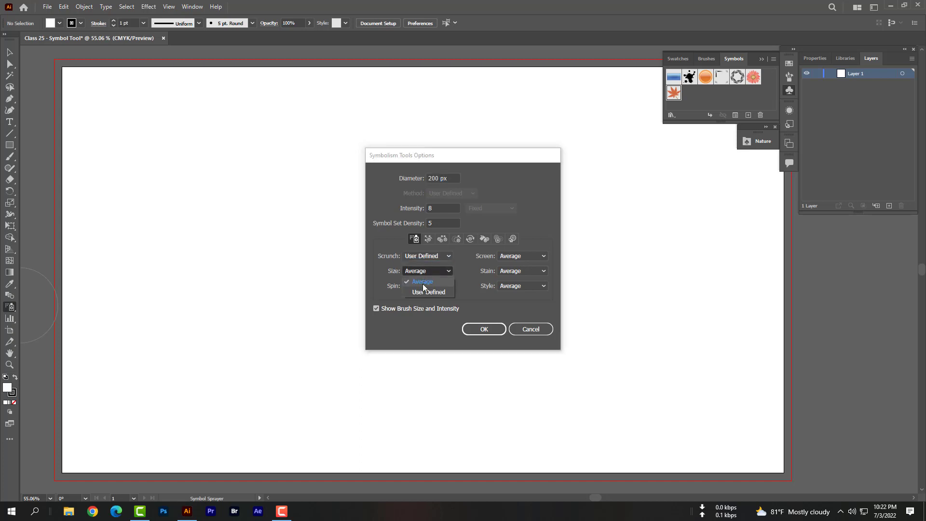
{"action": "left_click", "coordinate": [423, 284]}
{"action": "left_click", "coordinate": [421, 286]}
{"action": "left_click", "coordinate": [423, 304]}
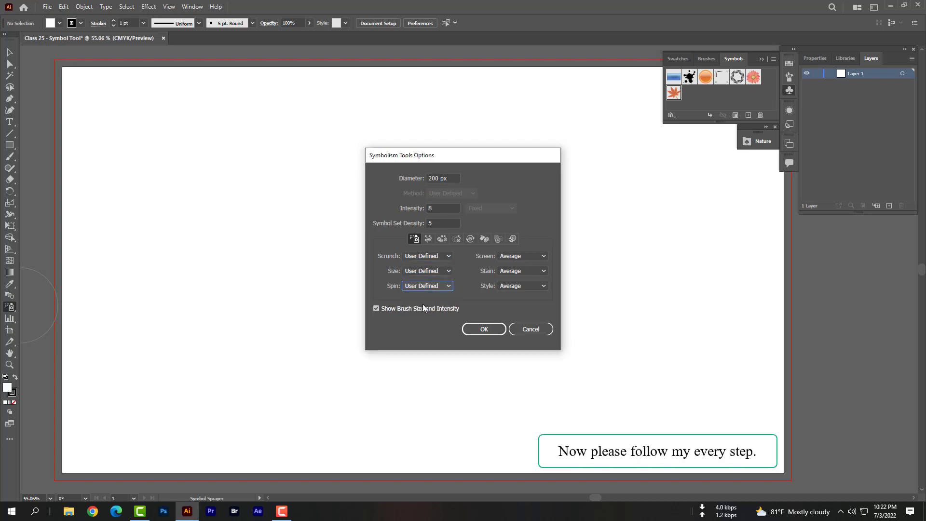
{"action": "left_click", "coordinate": [516, 257]}
{"action": "left_click", "coordinate": [519, 277]}
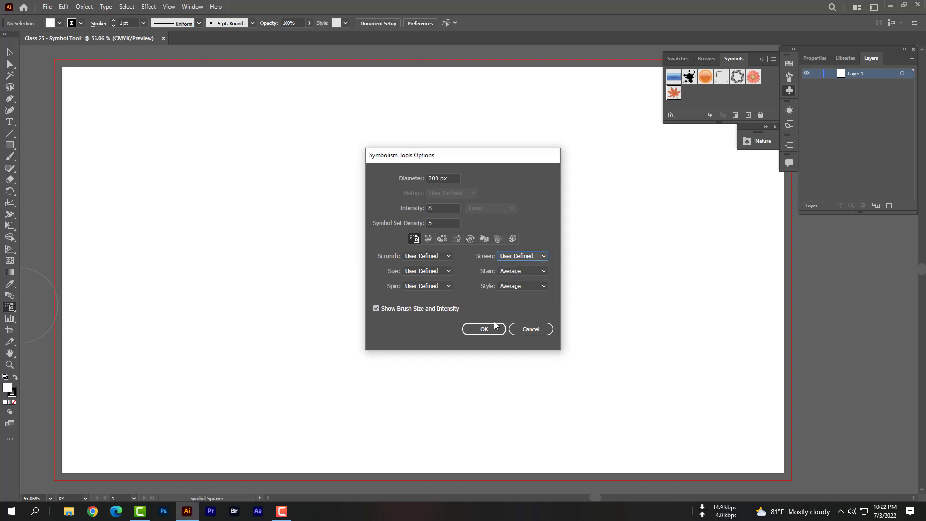
{"action": "left_click", "coordinate": [483, 329]}
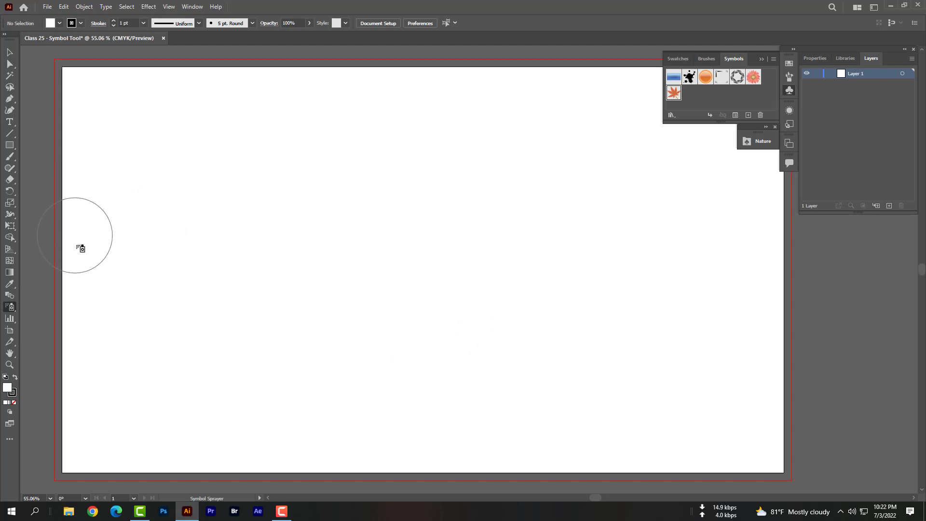
Try spraying maple leaves along the artboard's left and bottom edges, and undo the spray.
{"action": "mouse_move", "coordinate": [77, 246]}
{"action": "left_mouse_down"}
{"action": "mouse_move", "coordinate": [92, 303]}
{"action": "mouse_move", "coordinate": [93, 414]}
{"action": "mouse_move", "coordinate": [213, 467]}
{"action": "mouse_move", "coordinate": [767, 478]}
{"action": "mouse_move", "coordinate": [666, 434]}
{"action": "mouse_move", "coordinate": [178, 433]}
{"action": "mouse_move", "coordinate": [122, 378]}
{"action": "mouse_move", "coordinate": [120, 309]}
{"action": "mouse_move", "coordinate": [165, 387]}
{"action": "mouse_move", "coordinate": [347, 414]}
{"action": "left_mouse_up"}
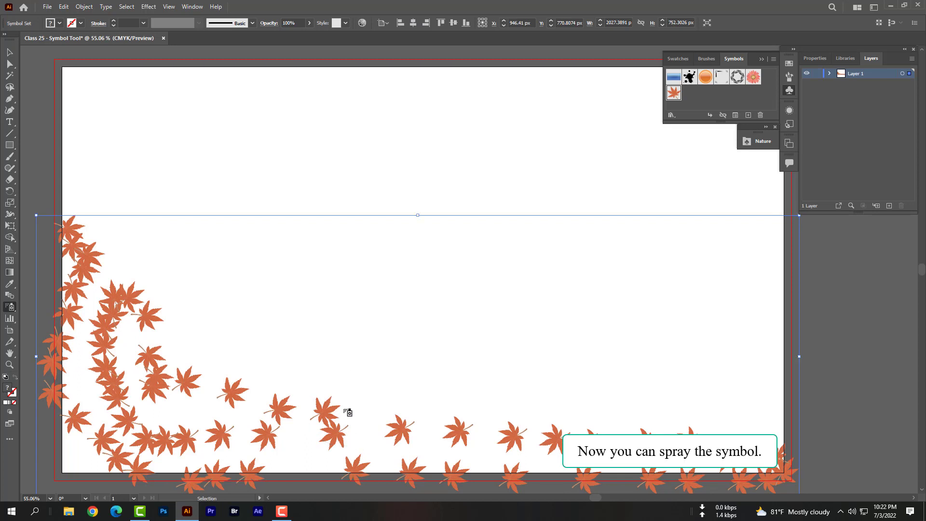
{"action": "key", "text": "ctrl+z"}
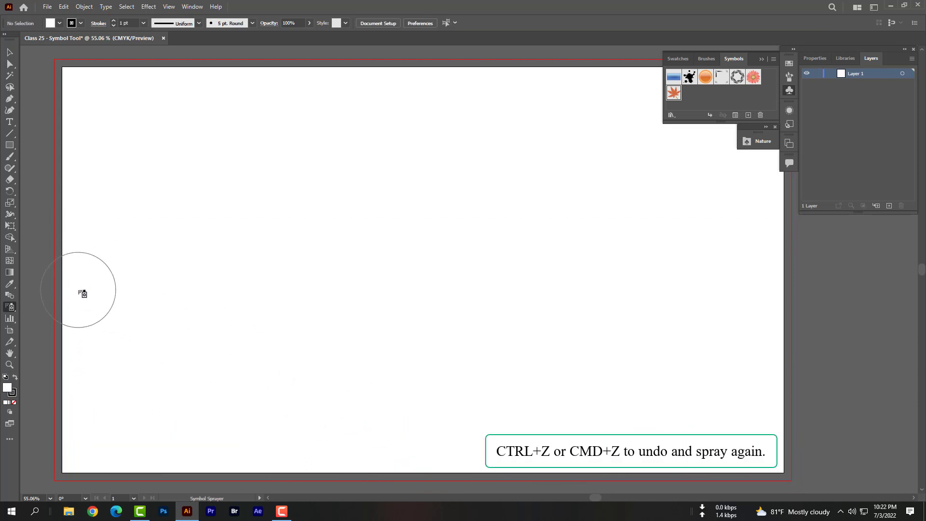
Spray scattered maple leaves down the lower left side of the artboard and along its whole bottom edge.
{"action": "mouse_move", "coordinate": [86, 265]}
{"action": "left_mouse_down"}
{"action": "mouse_move", "coordinate": [136, 328]}
{"action": "mouse_move", "coordinate": [104, 323]}
{"action": "left_mouse_up"}
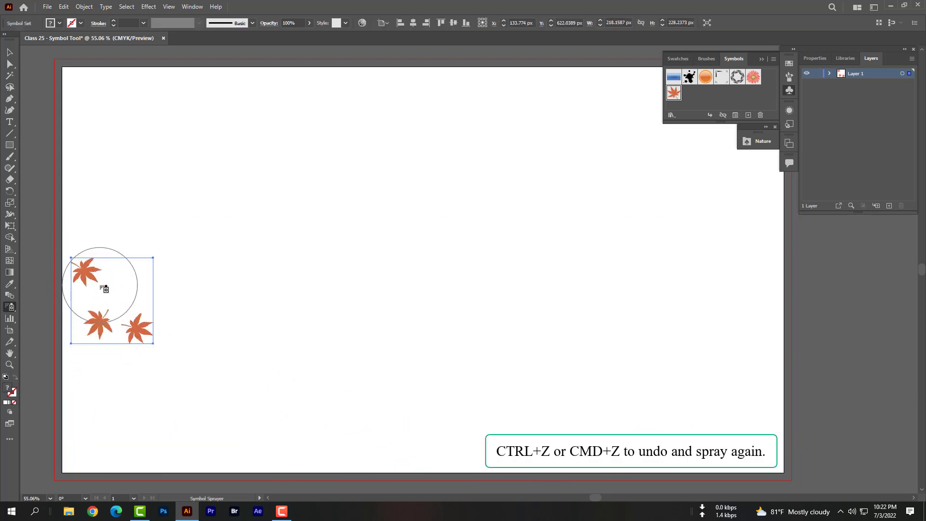
{"action": "left_click_drag", "start_coordinate": [127, 276], "coordinate": [133, 301]}
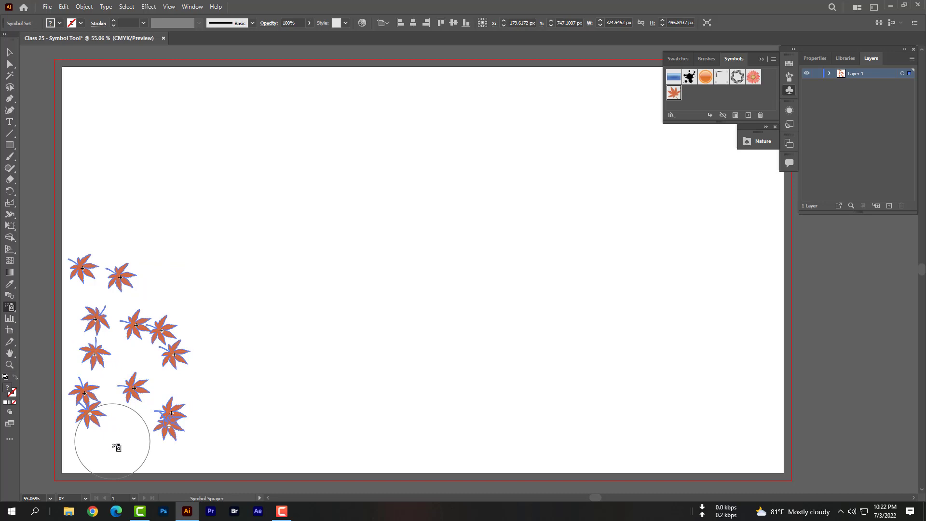
{"action": "mouse_move", "coordinate": [186, 421]}
{"action": "left_mouse_down"}
{"action": "mouse_move", "coordinate": [286, 441]}
{"action": "mouse_move", "coordinate": [217, 373]}
{"action": "mouse_move", "coordinate": [299, 417]}
{"action": "mouse_move", "coordinate": [412, 441]}
{"action": "mouse_move", "coordinate": [441, 430]}
{"action": "mouse_move", "coordinate": [532, 445]}
{"action": "mouse_move", "coordinate": [594, 433]}
{"action": "mouse_move", "coordinate": [768, 450]}
{"action": "mouse_move", "coordinate": [699, 440]}
{"action": "left_mouse_up"}
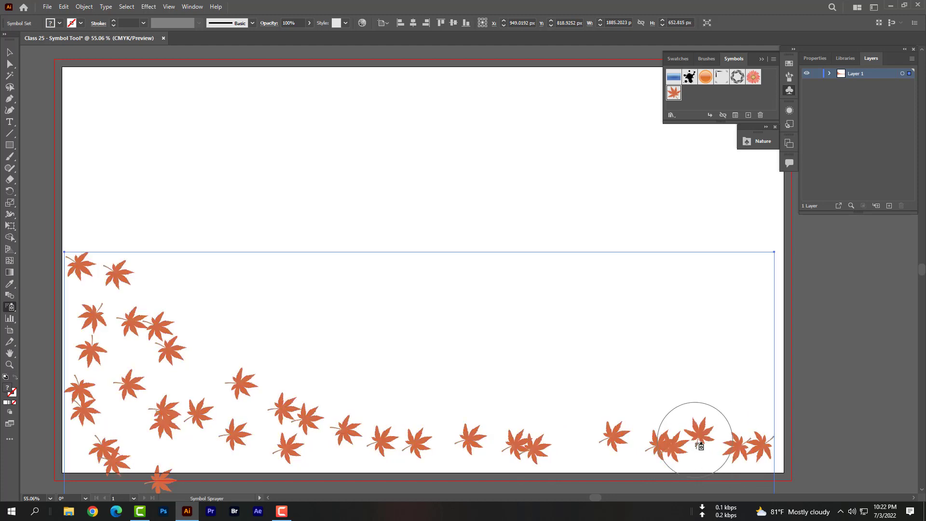
{"action": "mouse_move", "coordinate": [632, 457]}
{"action": "left_mouse_down"}
{"action": "mouse_move", "coordinate": [557, 454]}
{"action": "mouse_move", "coordinate": [555, 436]}
{"action": "mouse_move", "coordinate": [571, 433]}
{"action": "mouse_move", "coordinate": [447, 418]}
{"action": "mouse_move", "coordinate": [431, 456]}
{"action": "mouse_move", "coordinate": [348, 443]}
{"action": "mouse_move", "coordinate": [323, 458]}
{"action": "mouse_move", "coordinate": [388, 451]}
{"action": "mouse_move", "coordinate": [315, 387]}
{"action": "mouse_move", "coordinate": [254, 363]}
{"action": "left_mouse_up"}
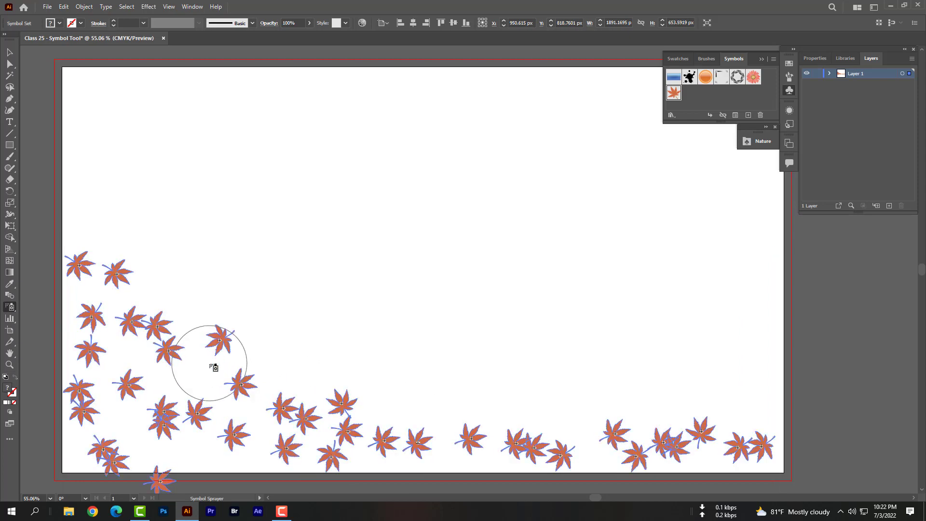
{"action": "mouse_move", "coordinate": [193, 450]}
{"action": "left_mouse_down"}
{"action": "mouse_move", "coordinate": [120, 428]}
{"action": "mouse_move", "coordinate": [145, 445]}
{"action": "mouse_move", "coordinate": [134, 432]}
{"action": "left_mouse_up"}
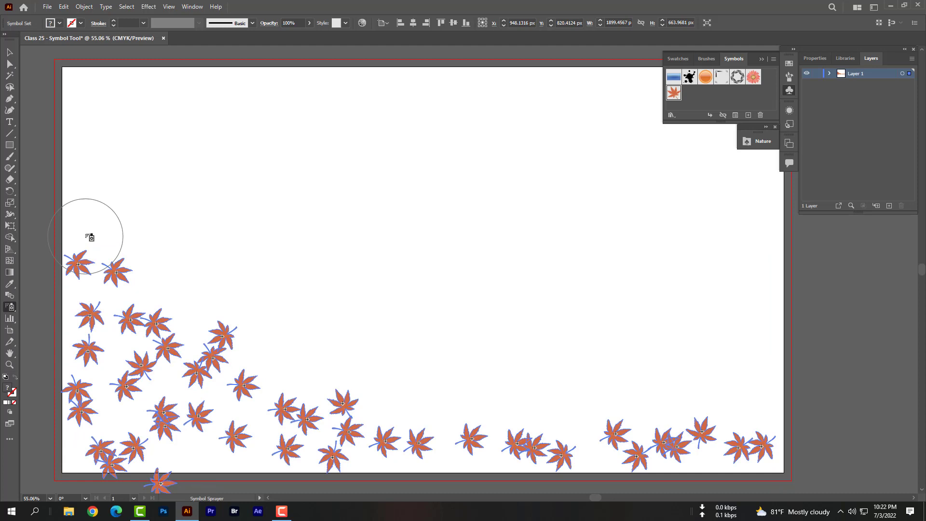
Extend the sprayed leaves higher up the artboard's left side and fill the corner and bottom band more densely.
{"action": "mouse_move", "coordinate": [80, 184]}
{"action": "left_mouse_down"}
{"action": "mouse_move", "coordinate": [87, 200]}
{"action": "mouse_move", "coordinate": [79, 230]}
{"action": "mouse_move", "coordinate": [100, 245]}
{"action": "mouse_move", "coordinate": [117, 242]}
{"action": "mouse_move", "coordinate": [160, 286]}
{"action": "mouse_move", "coordinate": [196, 306]}
{"action": "mouse_move", "coordinate": [199, 318]}
{"action": "mouse_move", "coordinate": [161, 305]}
{"action": "mouse_move", "coordinate": [161, 320]}
{"action": "left_mouse_up"}
{"action": "mouse_move", "coordinate": [227, 340]}
{"action": "left_mouse_down"}
{"action": "mouse_move", "coordinate": [410, 411]}
{"action": "mouse_move", "coordinate": [503, 428]}
{"action": "mouse_move", "coordinate": [254, 403]}
{"action": "mouse_move", "coordinate": [210, 357]}
{"action": "mouse_move", "coordinate": [419, 418]}
{"action": "mouse_move", "coordinate": [435, 443]}
{"action": "mouse_move", "coordinate": [689, 453]}
{"action": "mouse_move", "coordinate": [620, 439]}
{"action": "left_mouse_up"}
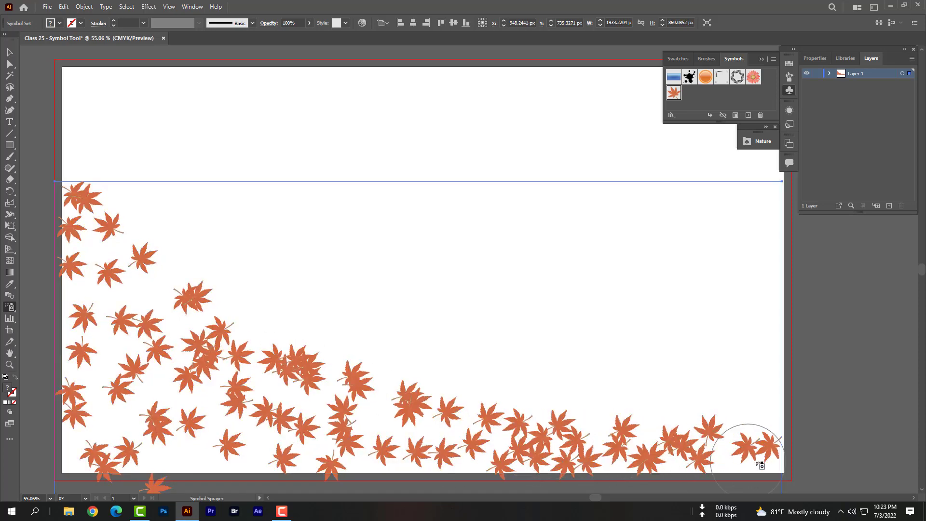
{"action": "left_click_drag", "start_coordinate": [757, 464], "coordinate": [554, 453]}
{"action": "mouse_move", "coordinate": [270, 446]}
{"action": "left_mouse_down"}
{"action": "mouse_move", "coordinate": [93, 439]}
{"action": "mouse_move", "coordinate": [72, 309]}
{"action": "mouse_move", "coordinate": [82, 299]}
{"action": "mouse_move", "coordinate": [87, 313]}
{"action": "left_mouse_up"}
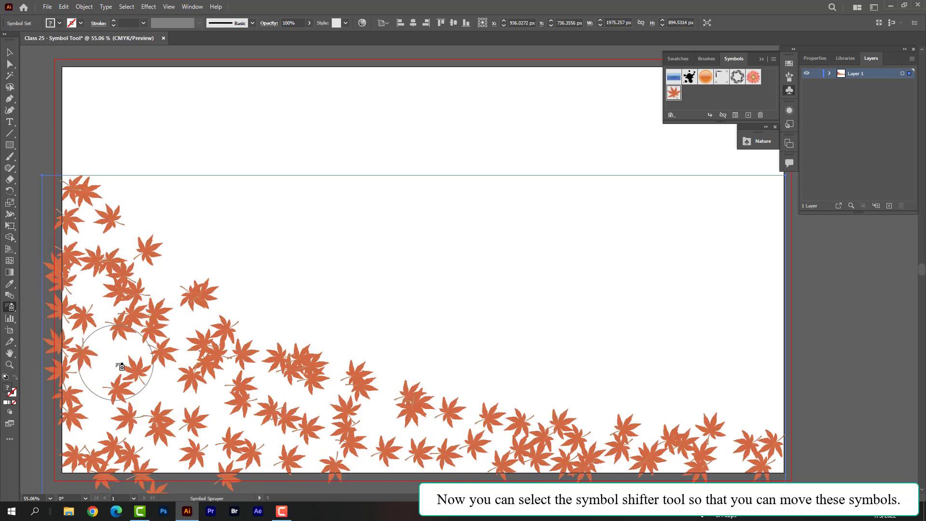
Use the Symbol Shifter to nudge the maple leaves on the artboard's left side down and inward from the edge.
{"action": "left_click", "coordinate": [10, 309]}
{"action": "left_click", "coordinate": [46, 320]}
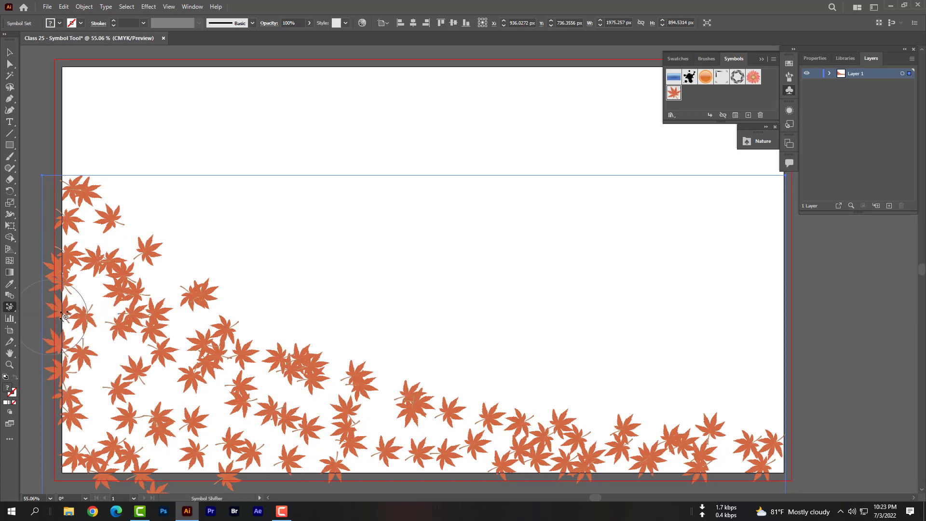
{"action": "left_click_drag", "start_coordinate": [145, 252], "coordinate": [154, 258]}
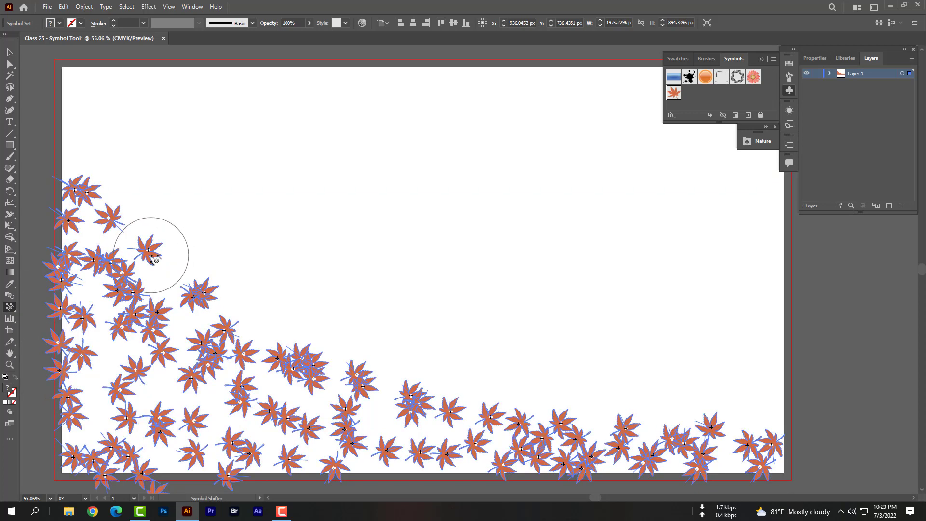
{"action": "left_click", "coordinate": [151, 256]}
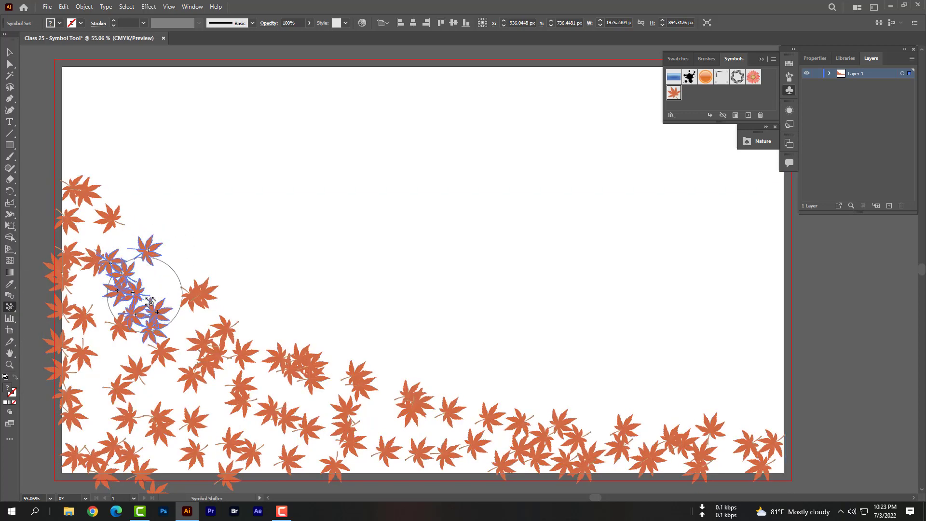
{"action": "left_click_drag", "start_coordinate": [151, 303], "coordinate": [192, 348]}
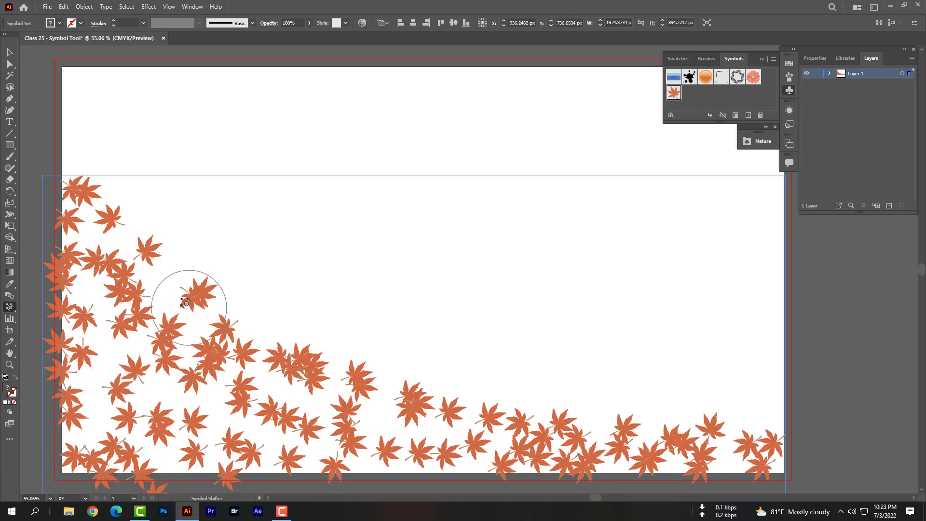
{"action": "left_click_drag", "start_coordinate": [91, 200], "coordinate": [101, 214]}
{"action": "mouse_move", "coordinate": [84, 261]}
{"action": "left_mouse_down"}
{"action": "mouse_move", "coordinate": [83, 363]}
{"action": "mouse_move", "coordinate": [115, 406]}
{"action": "mouse_move", "coordinate": [145, 365]}
{"action": "mouse_move", "coordinate": [106, 367]}
{"action": "mouse_move", "coordinate": [105, 429]}
{"action": "left_mouse_up"}
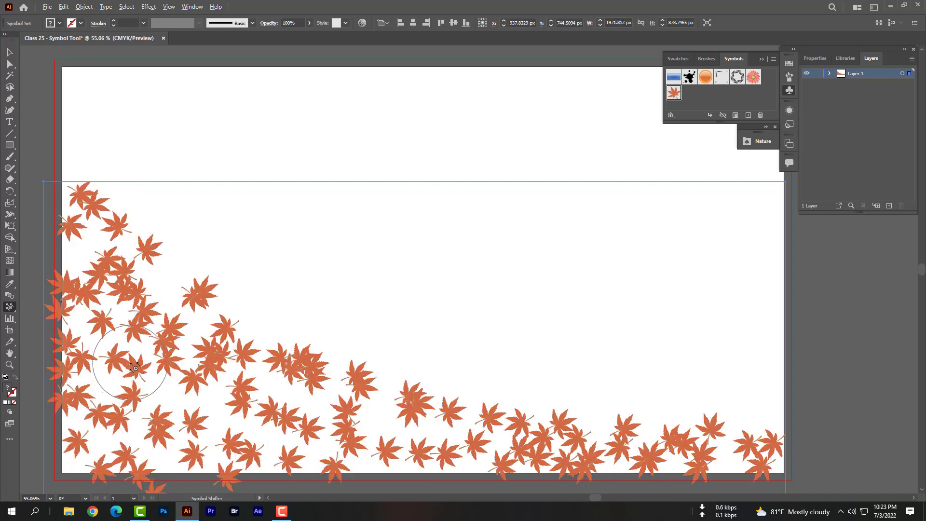
{"action": "mouse_move", "coordinate": [137, 367]}
{"action": "left_mouse_down"}
{"action": "mouse_move", "coordinate": [162, 377]}
{"action": "mouse_move", "coordinate": [126, 374]}
{"action": "left_mouse_up"}
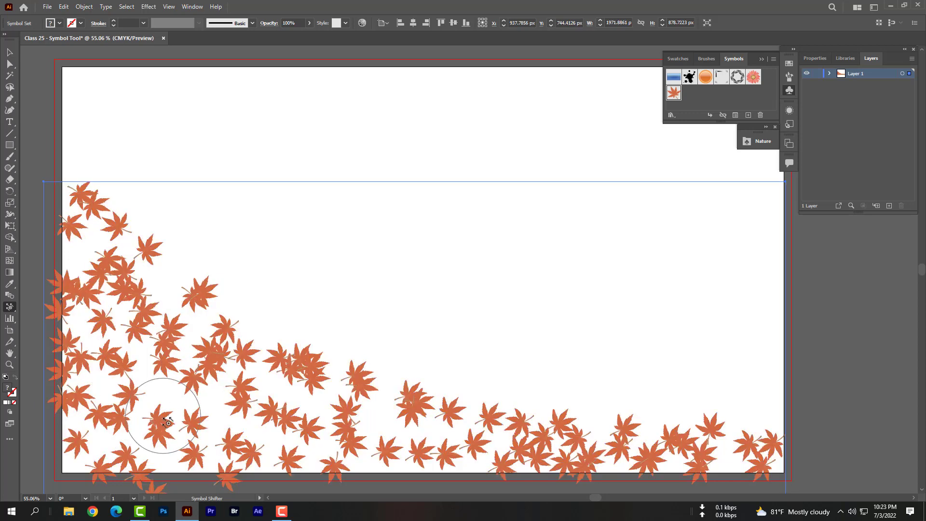
Shift the maple leaves in the middle of the lower-left cluster to even out their spacing.
{"action": "left_click_drag", "start_coordinate": [186, 415], "coordinate": [184, 408]}
{"action": "mouse_move", "coordinate": [201, 378]}
{"action": "left_mouse_down"}
{"action": "mouse_move", "coordinate": [167, 383]}
{"action": "mouse_move", "coordinate": [165, 396]}
{"action": "left_mouse_up"}
{"action": "left_click_drag", "start_coordinate": [206, 370], "coordinate": [250, 410]}
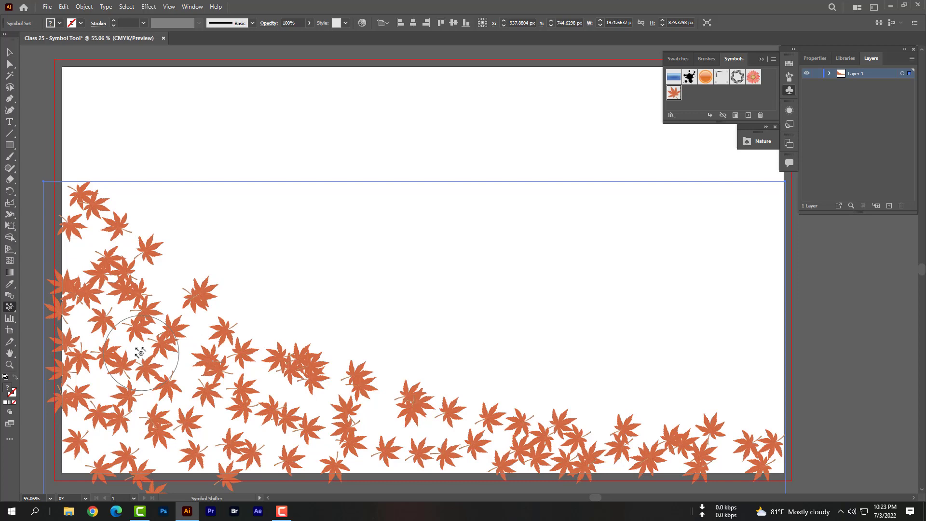
Use the Symbol Scruncher to pull the maple leaves closer together along the artboard's left side and bottom band.
{"action": "left_click", "coordinate": [7, 308]}
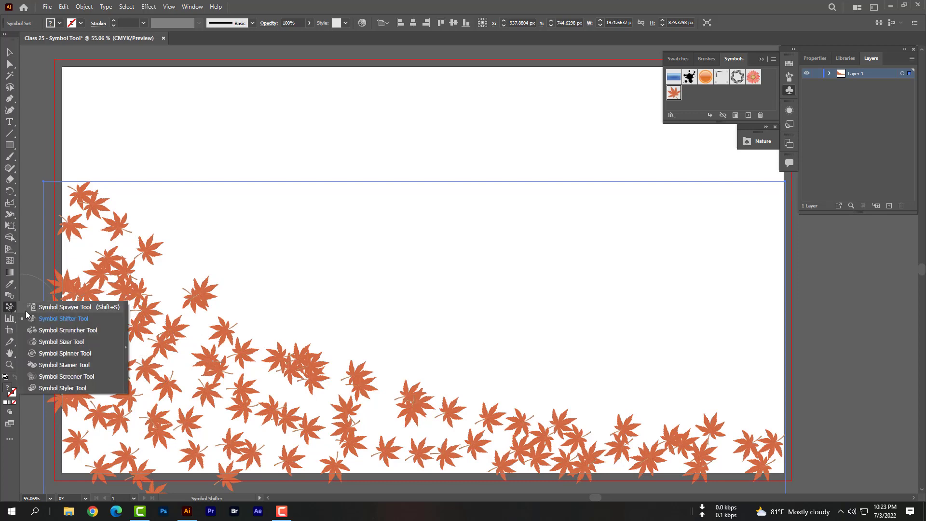
{"action": "left_click", "coordinate": [62, 330]}
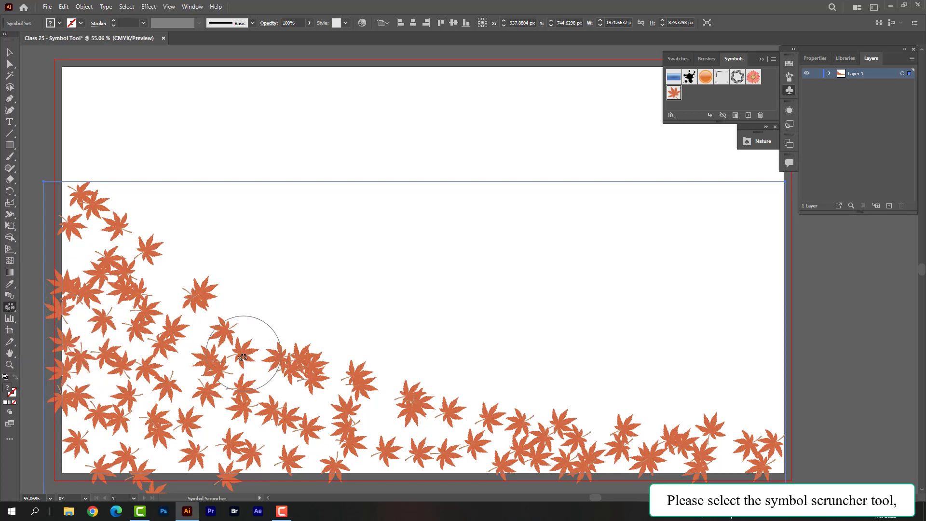
{"action": "left_click_drag", "start_coordinate": [243, 357], "coordinate": [244, 358]}
{"action": "mouse_move", "coordinate": [271, 395]}
{"action": "left_mouse_down"}
{"action": "mouse_move", "coordinate": [285, 410]}
{"action": "mouse_move", "coordinate": [280, 439]}
{"action": "mouse_move", "coordinate": [159, 444]}
{"action": "mouse_move", "coordinate": [80, 371]}
{"action": "mouse_move", "coordinate": [91, 323]}
{"action": "mouse_move", "coordinate": [85, 264]}
{"action": "mouse_move", "coordinate": [94, 314]}
{"action": "left_mouse_up"}
{"action": "mouse_move", "coordinate": [103, 345]}
{"action": "left_mouse_down"}
{"action": "mouse_move", "coordinate": [111, 435]}
{"action": "mouse_move", "coordinate": [193, 404]}
{"action": "mouse_move", "coordinate": [180, 340]}
{"action": "left_mouse_up"}
{"action": "left_click_drag", "start_coordinate": [333, 435], "coordinate": [371, 432]}
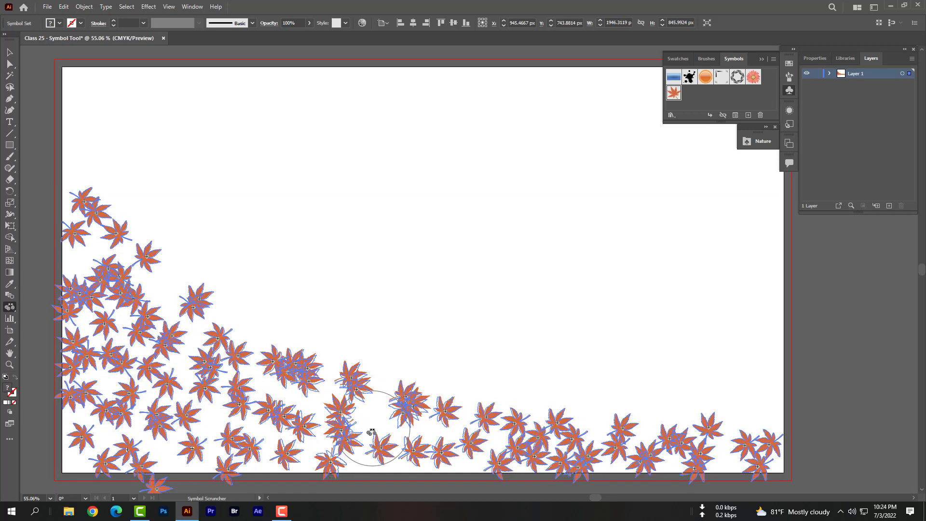
{"action": "mouse_move", "coordinate": [371, 432]}
{"action": "left_mouse_down"}
{"action": "mouse_move", "coordinate": [361, 408]}
{"action": "mouse_move", "coordinate": [364, 426]}
{"action": "mouse_move", "coordinate": [385, 416]}
{"action": "mouse_move", "coordinate": [436, 441]}
{"action": "mouse_move", "coordinate": [604, 446]}
{"action": "mouse_move", "coordinate": [636, 462]}
{"action": "left_mouse_up"}
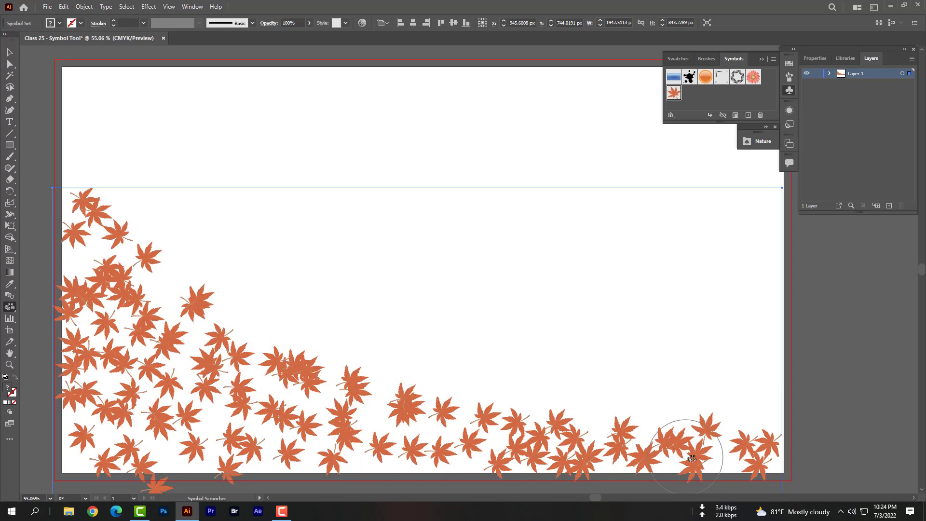
{"action": "left_click_drag", "start_coordinate": [692, 458], "coordinate": [701, 442]}
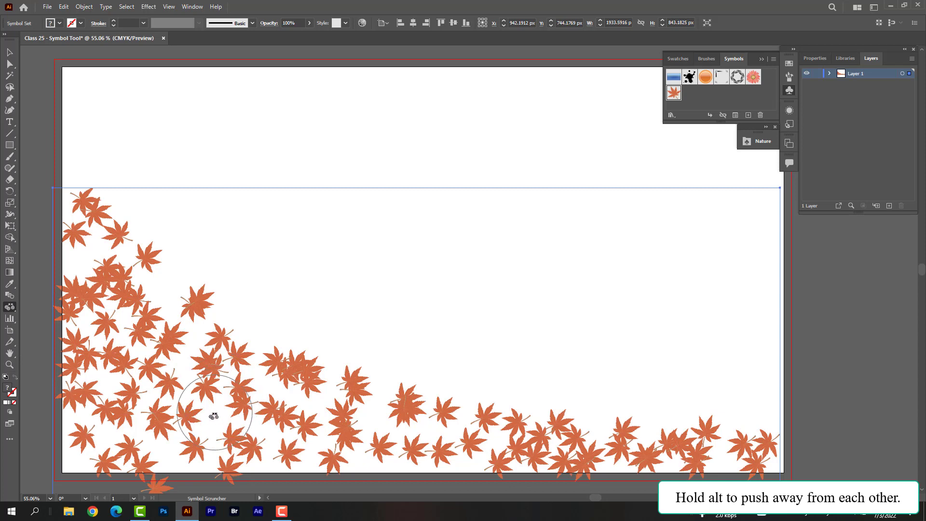
Push leaves apart with the Symbol Scruncher, undoing the lower-left stroke but spreading the crowded leaves on the upper left side and bottom band.
{"action": "left_click_drag", "start_coordinate": [213, 416], "coordinate": [270, 469]}
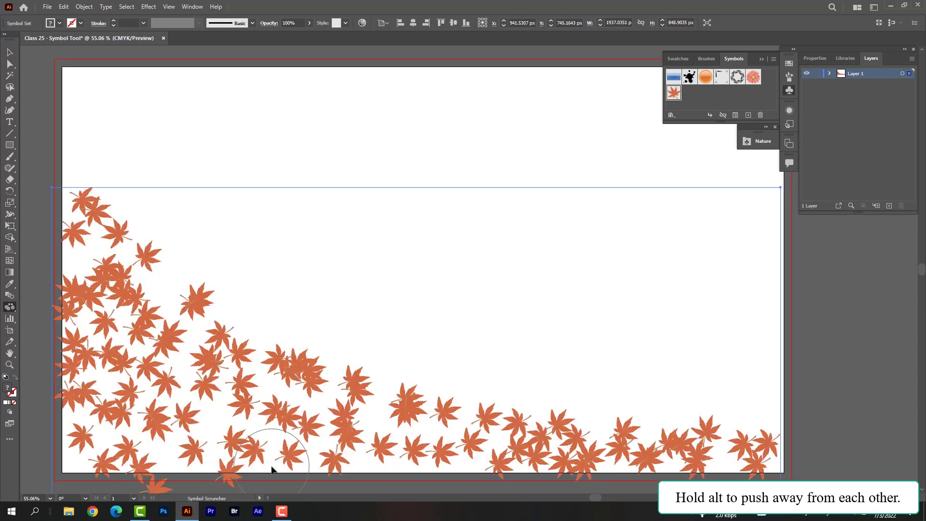
{"action": "key", "text": "ctrl+z"}
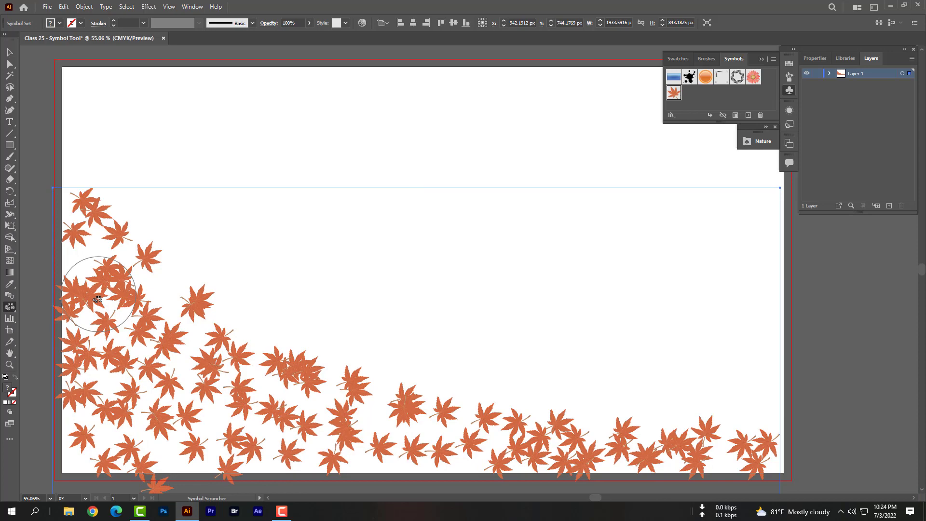
{"action": "mouse_move", "coordinate": [97, 299]}
{"action": "left_mouse_down"}
{"action": "mouse_move", "coordinate": [104, 270]}
{"action": "mouse_move", "coordinate": [87, 232]}
{"action": "mouse_move", "coordinate": [116, 227]}
{"action": "mouse_move", "coordinate": [151, 338]}
{"action": "left_mouse_up"}
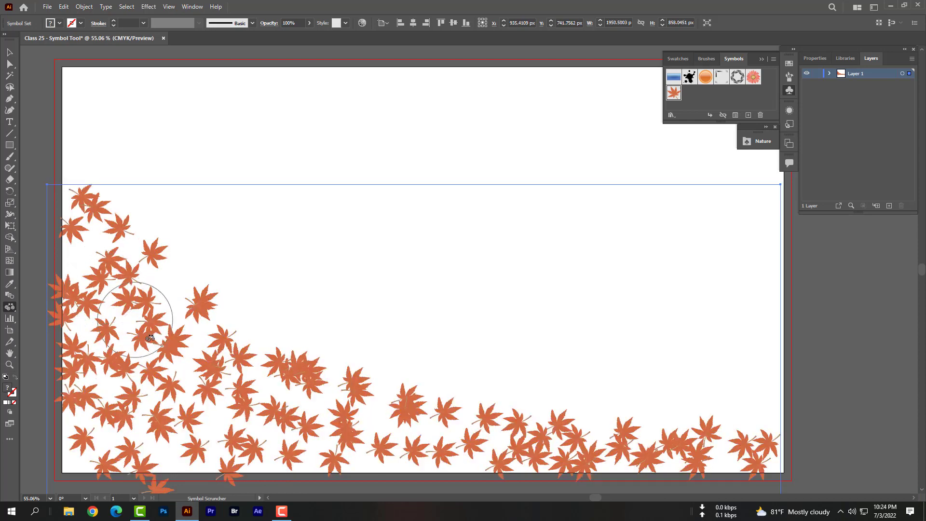
{"action": "left_click_drag", "start_coordinate": [578, 458], "coordinate": [589, 440]}
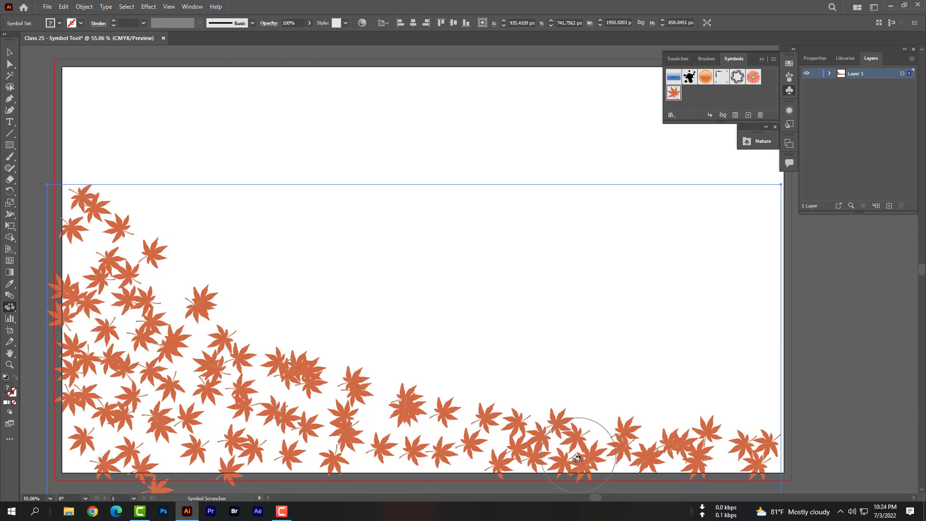
Use the Symbol Sizer to enlarge several maple leaves on the left slope and along the middle of the bottom band.
{"action": "left_click", "coordinate": [9, 309]}
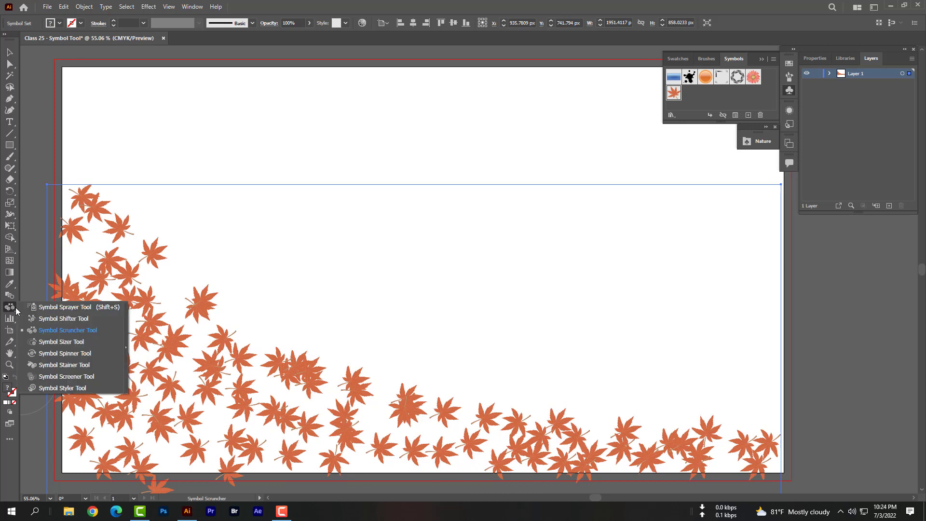
{"action": "left_click", "coordinate": [59, 342]}
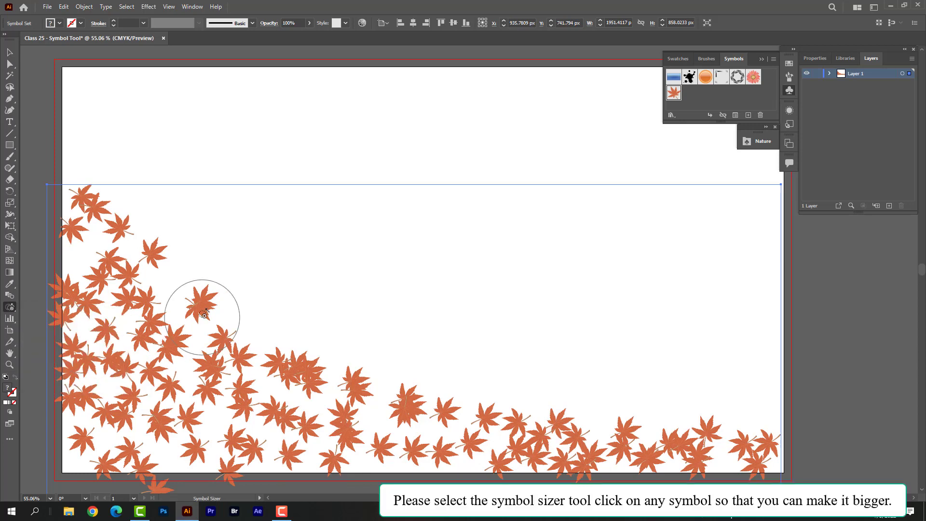
{"action": "mouse_move", "coordinate": [205, 316]}
{"action": "left_mouse_down"}
{"action": "mouse_move", "coordinate": [206, 308]}
{"action": "mouse_move", "coordinate": [210, 318]}
{"action": "left_mouse_up"}
{"action": "left_click", "coordinate": [216, 407]}
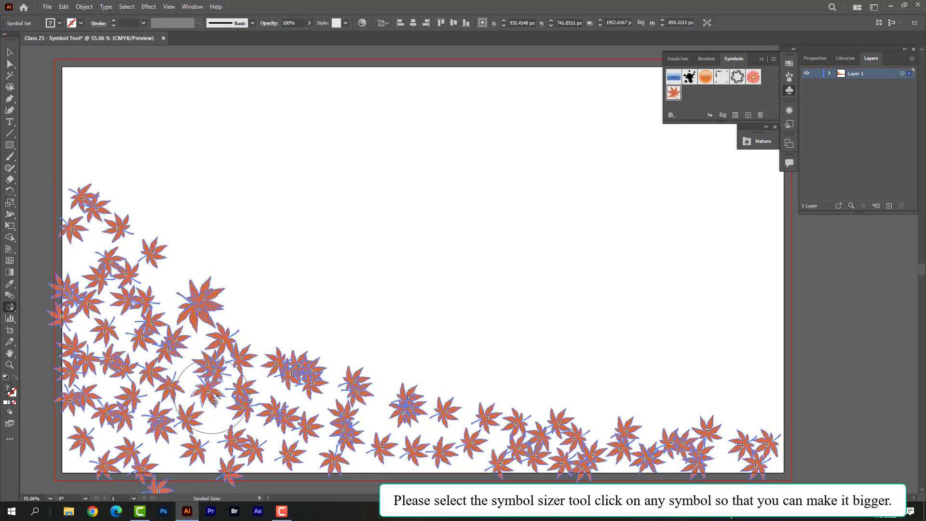
{"action": "left_click", "coordinate": [168, 358]}
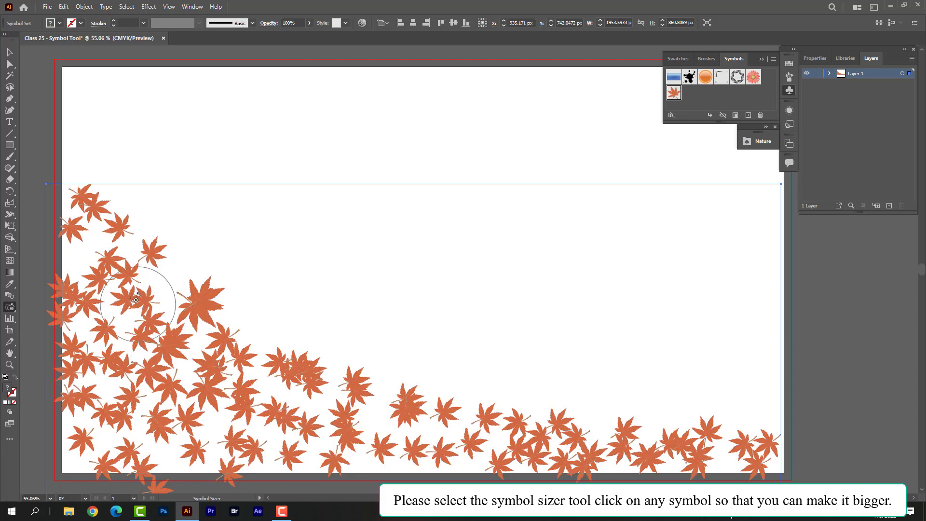
{"action": "left_click", "coordinate": [118, 278]}
{"action": "left_click", "coordinate": [370, 446]}
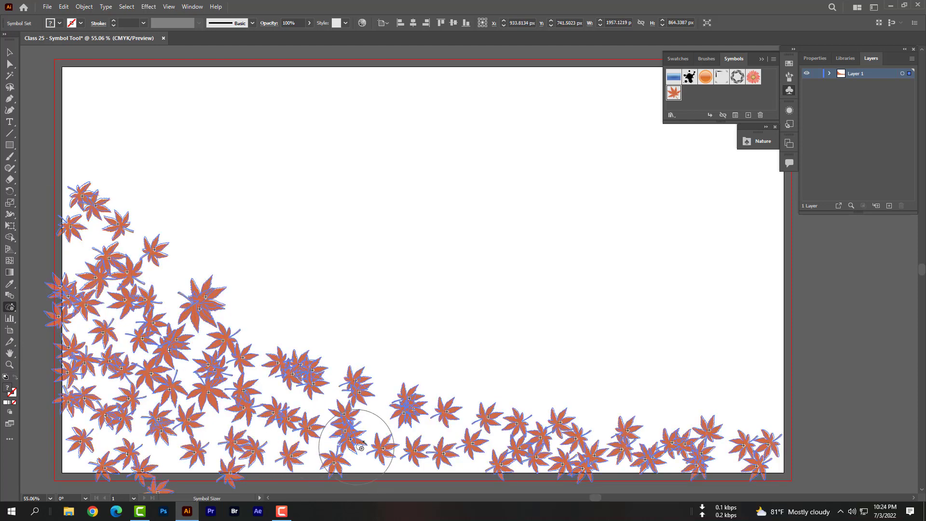
{"action": "left_click", "coordinate": [430, 452]}
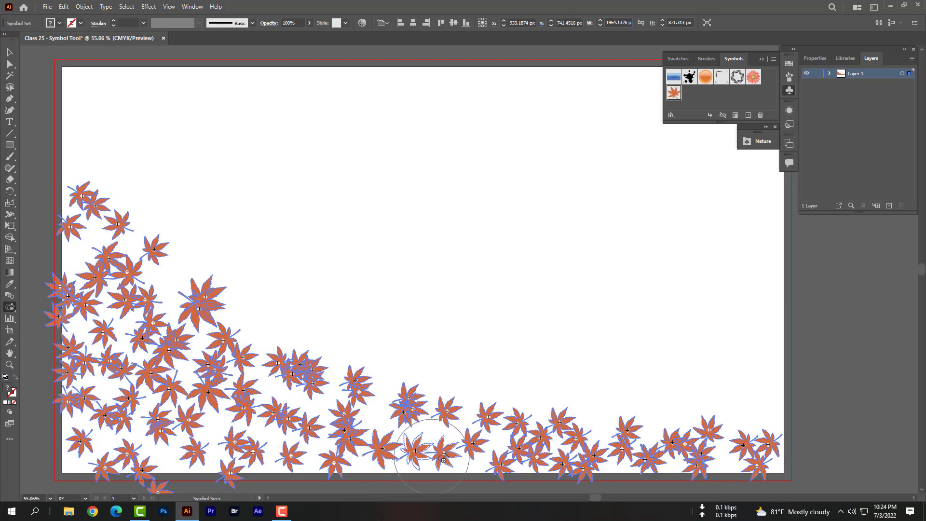
{"action": "left_click", "coordinate": [470, 449]}
Shrink some maple leaves in the lower-left cluster and the large leaf on the upper slope with the Symbol Sizer.
{"action": "left_click", "coordinate": [284, 424]}
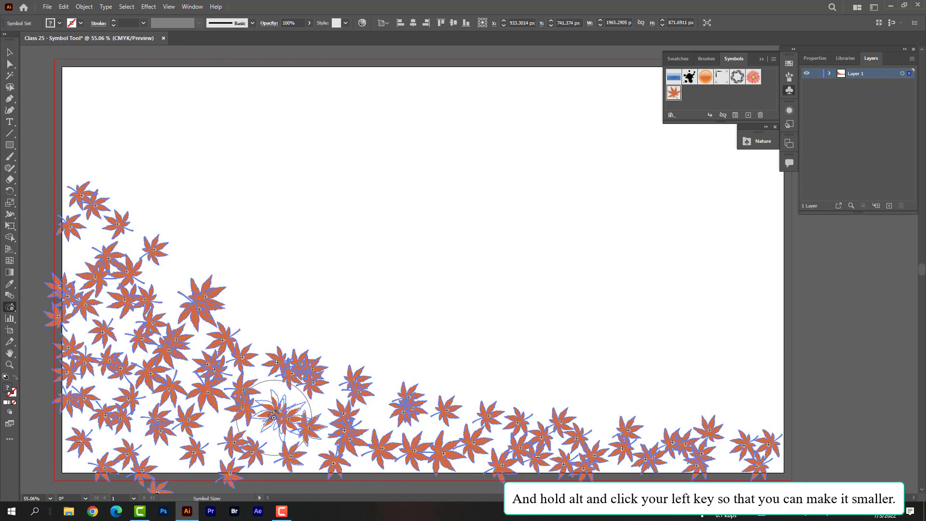
{"action": "left_click", "coordinate": [277, 421], "text": "alt"}
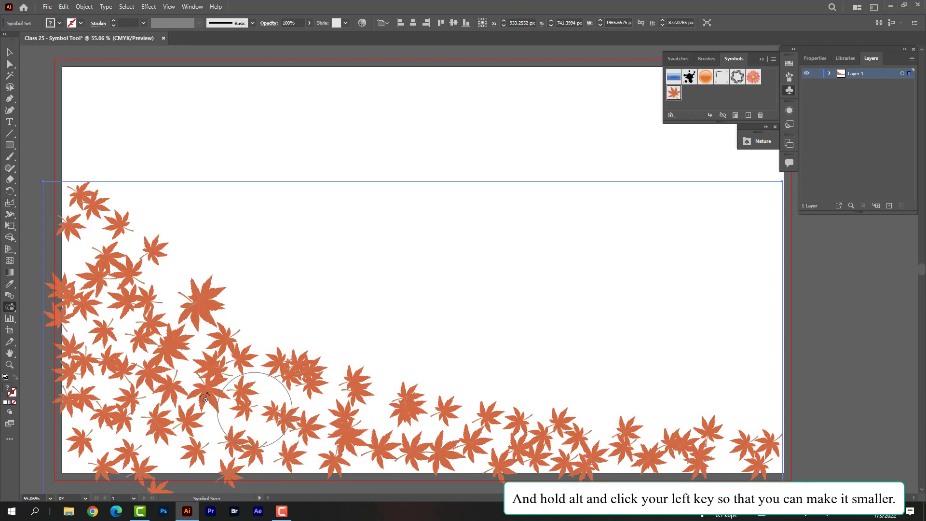
{"action": "left_click", "coordinate": [176, 401], "text": "alt"}
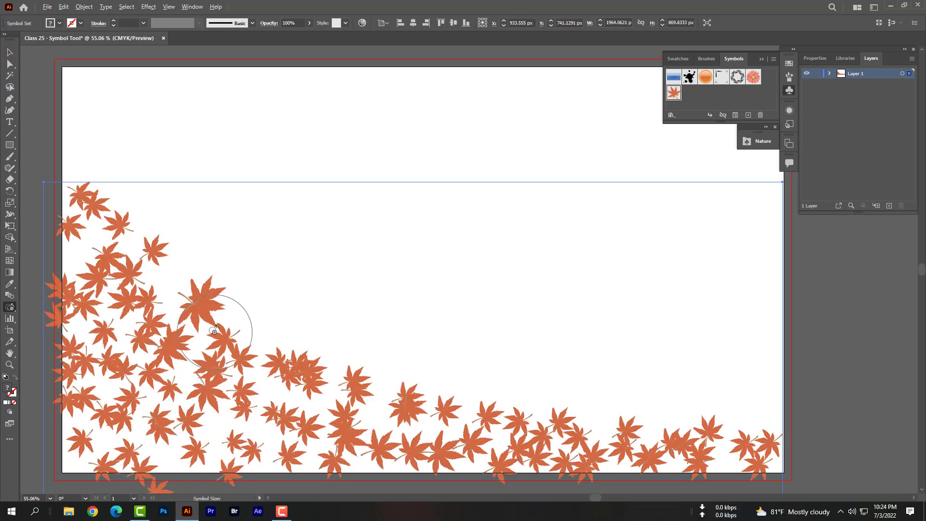
{"action": "left_click", "coordinate": [200, 323], "text": "alt"}
Enlarge the maple leaves around the centre of the bottom band and several more along the artboard's left side.
{"action": "left_click_drag", "start_coordinate": [509, 427], "coordinate": [513, 425]}
{"action": "left_click_drag", "start_coordinate": [448, 436], "coordinate": [444, 437]}
{"action": "left_click", "coordinate": [183, 415]}
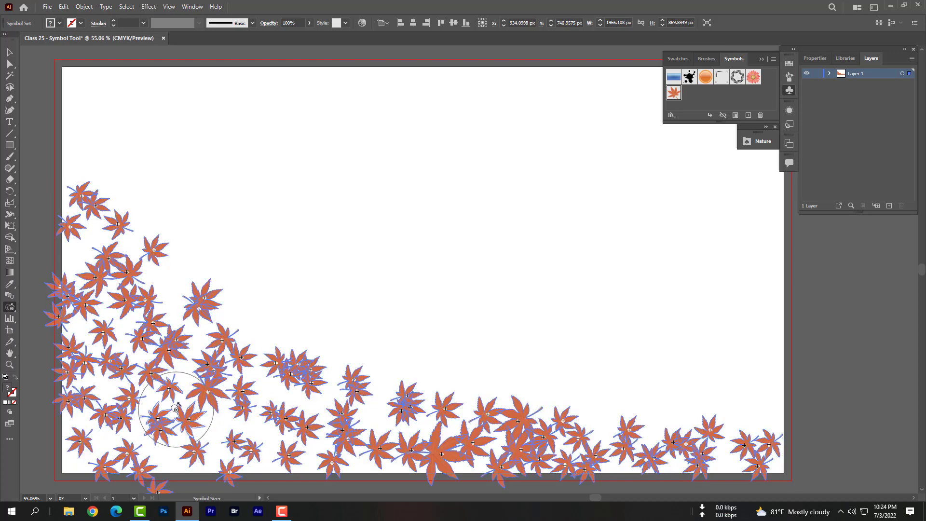
{"action": "left_click", "coordinate": [141, 373]}
{"action": "left_click", "coordinate": [99, 330]}
{"action": "left_click", "coordinate": [107, 256]}
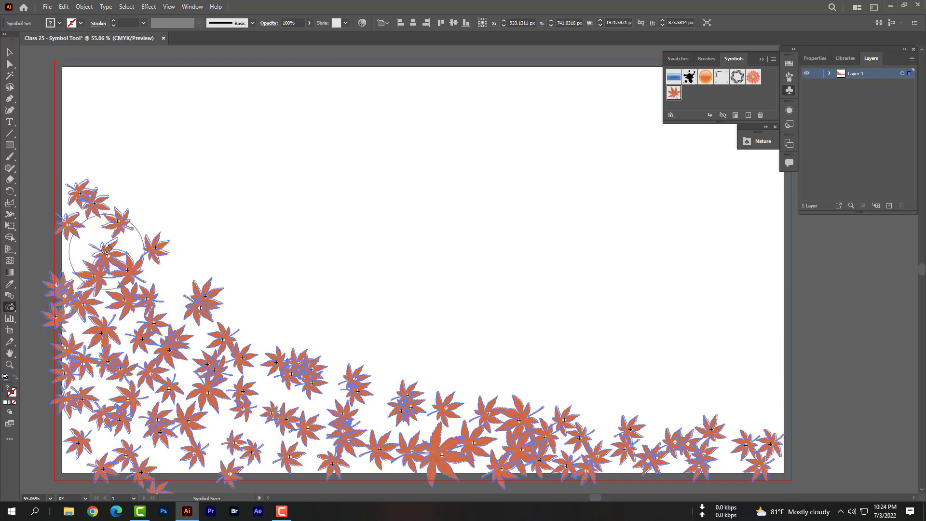
Use the Symbol Spinner to rotate maple leaves on the left side and along the middle of the bottom band.
{"action": "left_click", "coordinate": [7, 307]}
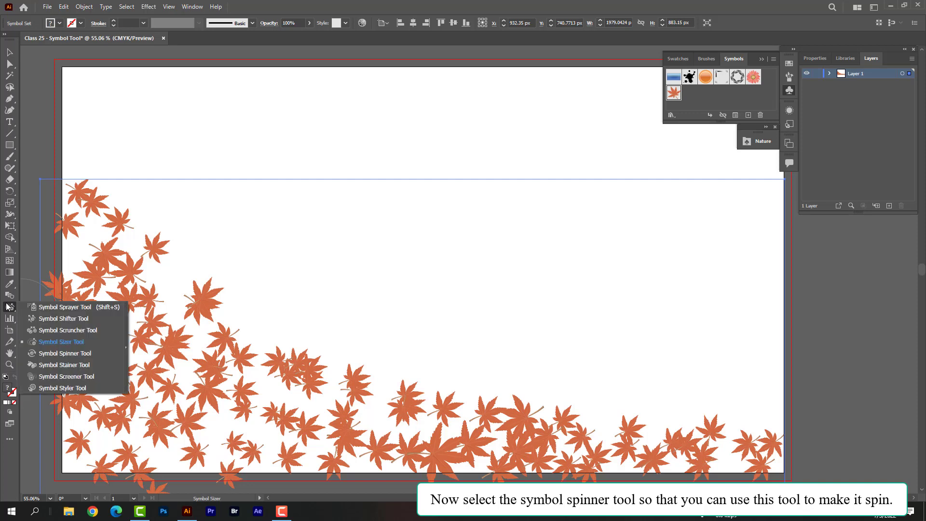
{"action": "left_click", "coordinate": [65, 353]}
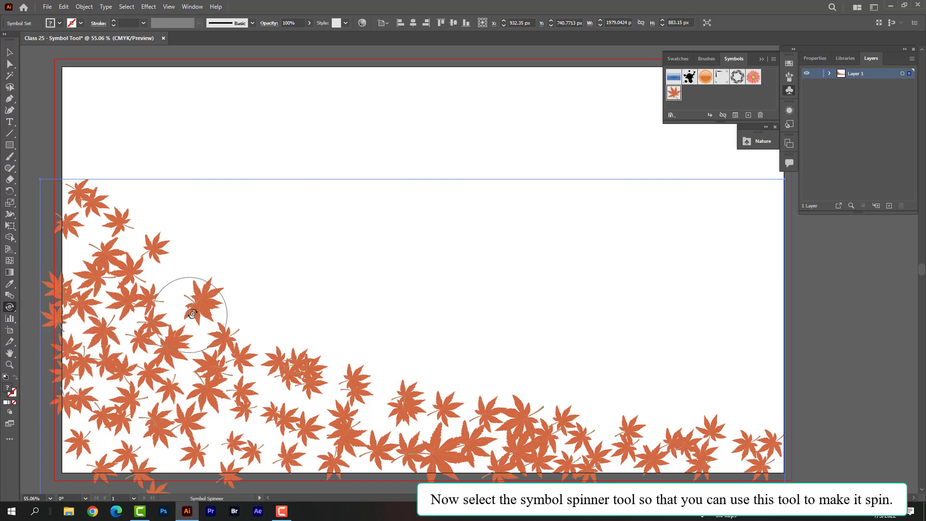
{"action": "mouse_move", "coordinate": [203, 309]}
{"action": "left_mouse_down"}
{"action": "mouse_move", "coordinate": [238, 331]}
{"action": "mouse_move", "coordinate": [236, 357]}
{"action": "mouse_move", "coordinate": [249, 345]}
{"action": "mouse_move", "coordinate": [299, 372]}
{"action": "mouse_move", "coordinate": [367, 385]}
{"action": "mouse_move", "coordinate": [271, 419]}
{"action": "left_mouse_up"}
{"action": "left_click_drag", "start_coordinate": [104, 259], "coordinate": [87, 340]}
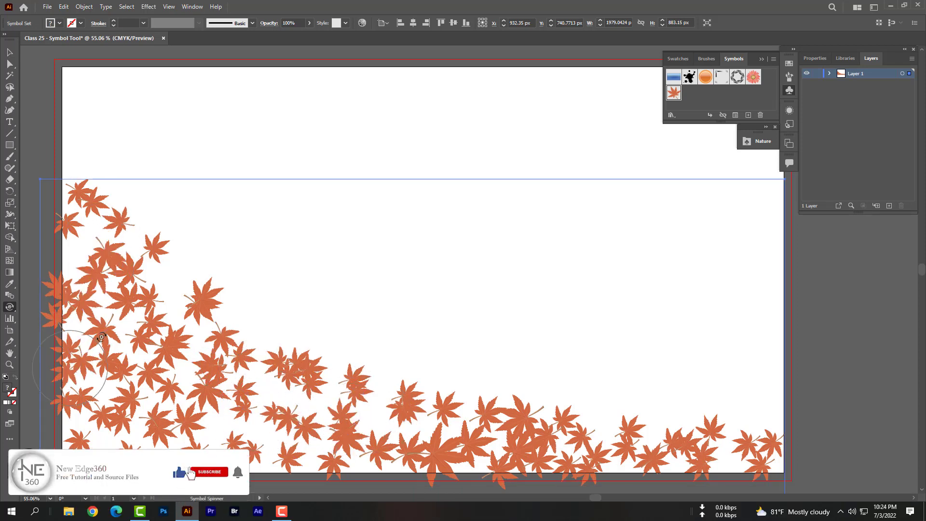
{"action": "mouse_move", "coordinate": [135, 316]}
{"action": "left_mouse_down"}
{"action": "mouse_move", "coordinate": [139, 404]}
{"action": "mouse_move", "coordinate": [163, 354]}
{"action": "mouse_move", "coordinate": [173, 420]}
{"action": "mouse_move", "coordinate": [221, 385]}
{"action": "mouse_move", "coordinate": [229, 444]}
{"action": "mouse_move", "coordinate": [277, 405]}
{"action": "mouse_move", "coordinate": [287, 464]}
{"action": "mouse_move", "coordinate": [359, 415]}
{"action": "mouse_move", "coordinate": [352, 433]}
{"action": "mouse_move", "coordinate": [393, 411]}
{"action": "mouse_move", "coordinate": [409, 427]}
{"action": "mouse_move", "coordinate": [380, 426]}
{"action": "mouse_move", "coordinate": [493, 414]}
{"action": "mouse_move", "coordinate": [486, 433]}
{"action": "left_mouse_up"}
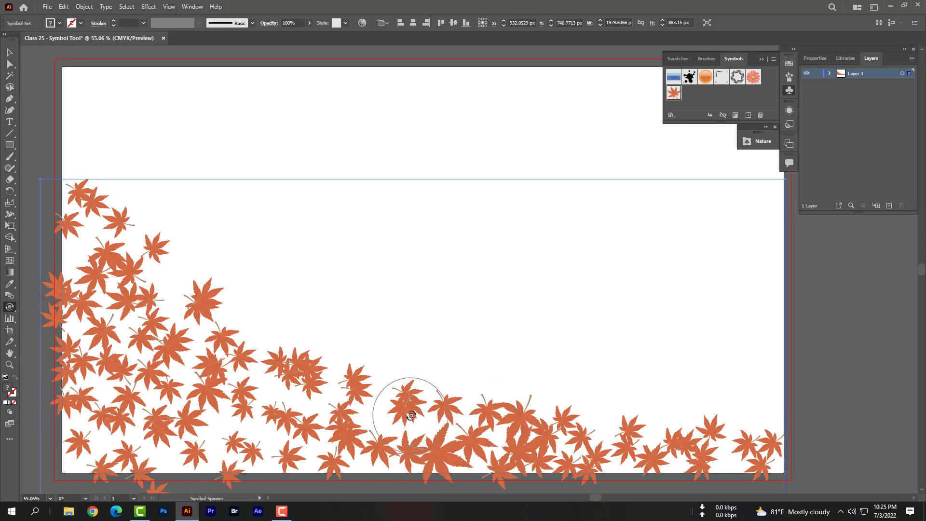
{"action": "mouse_move", "coordinate": [437, 399]}
{"action": "left_mouse_down"}
{"action": "mouse_move", "coordinate": [431, 426]}
{"action": "mouse_move", "coordinate": [411, 390]}
{"action": "mouse_move", "coordinate": [392, 388]}
{"action": "mouse_move", "coordinate": [379, 407]}
{"action": "mouse_move", "coordinate": [410, 403]}
{"action": "mouse_move", "coordinate": [414, 378]}
{"action": "mouse_move", "coordinate": [415, 396]}
{"action": "mouse_move", "coordinate": [449, 405]}
{"action": "mouse_move", "coordinate": [454, 390]}
{"action": "mouse_move", "coordinate": [465, 409]}
{"action": "mouse_move", "coordinate": [456, 413]}
{"action": "mouse_move", "coordinate": [457, 372]}
{"action": "mouse_move", "coordinate": [433, 379]}
{"action": "mouse_move", "coordinate": [421, 365]}
{"action": "mouse_move", "coordinate": [462, 383]}
{"action": "mouse_move", "coordinate": [452, 410]}
{"action": "mouse_move", "coordinate": [433, 415]}
{"action": "mouse_move", "coordinate": [445, 400]}
{"action": "mouse_move", "coordinate": [452, 410]}
{"action": "mouse_move", "coordinate": [444, 412]}
{"action": "mouse_move", "coordinate": [454, 403]}
{"action": "mouse_move", "coordinate": [464, 415]}
{"action": "mouse_move", "coordinate": [446, 417]}
{"action": "mouse_move", "coordinate": [438, 396]}
{"action": "left_mouse_up"}
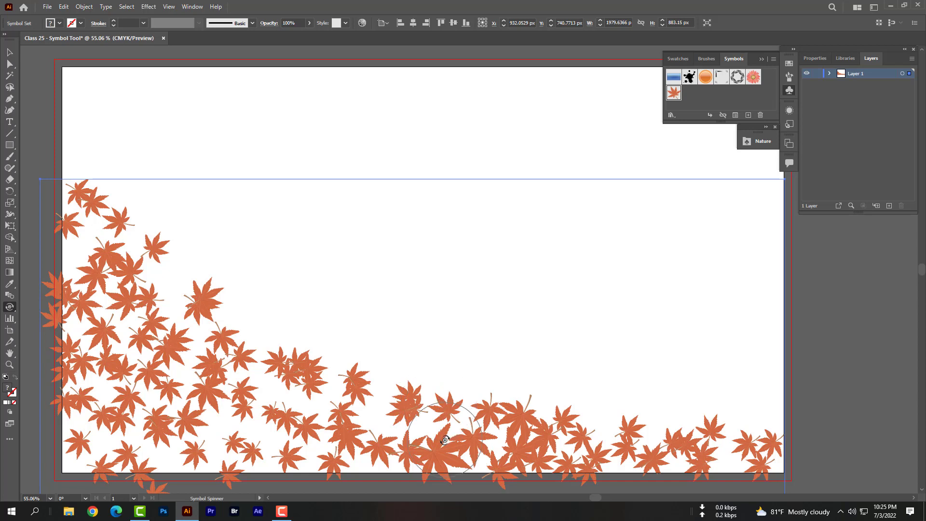
Try tinting the large maple leaf on the upper slope with the Symbol Stainer, and undo the tint.
{"action": "left_click", "coordinate": [8, 308]}
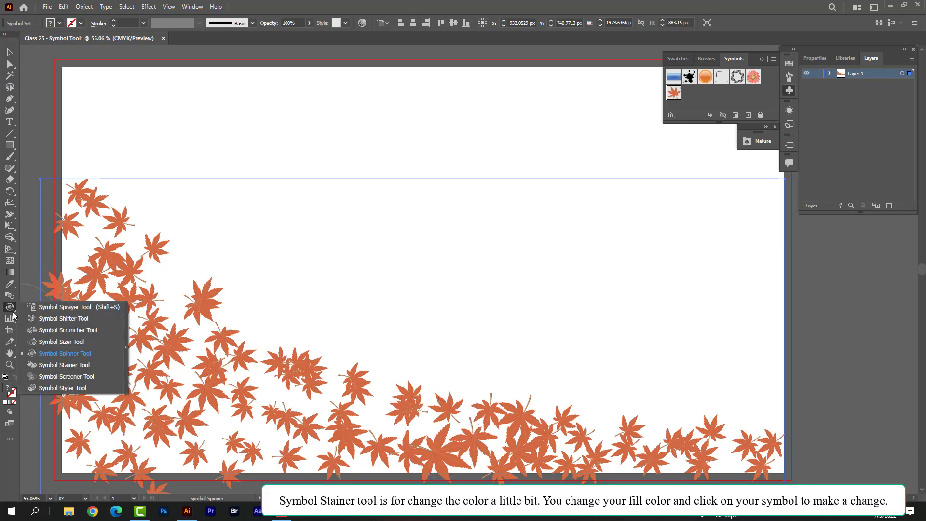
{"action": "left_click", "coordinate": [70, 363]}
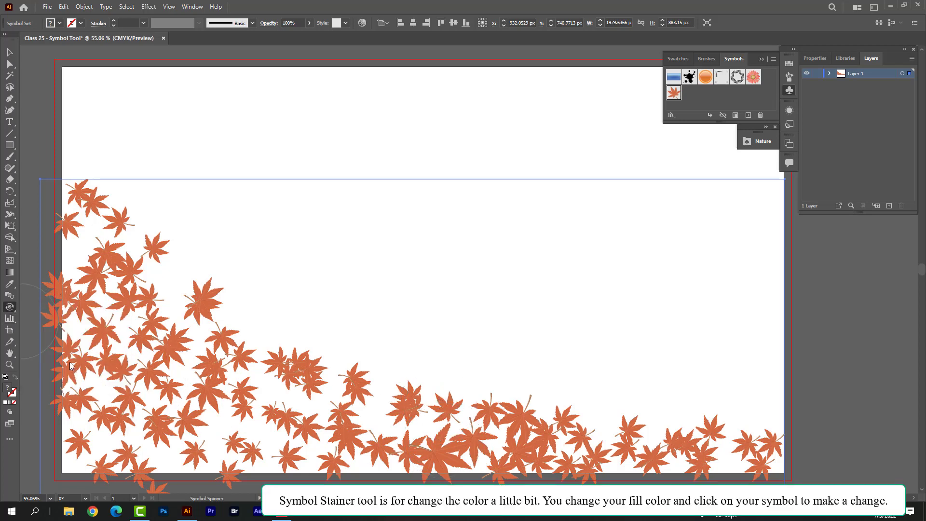
{"action": "left_click", "coordinate": [217, 300]}
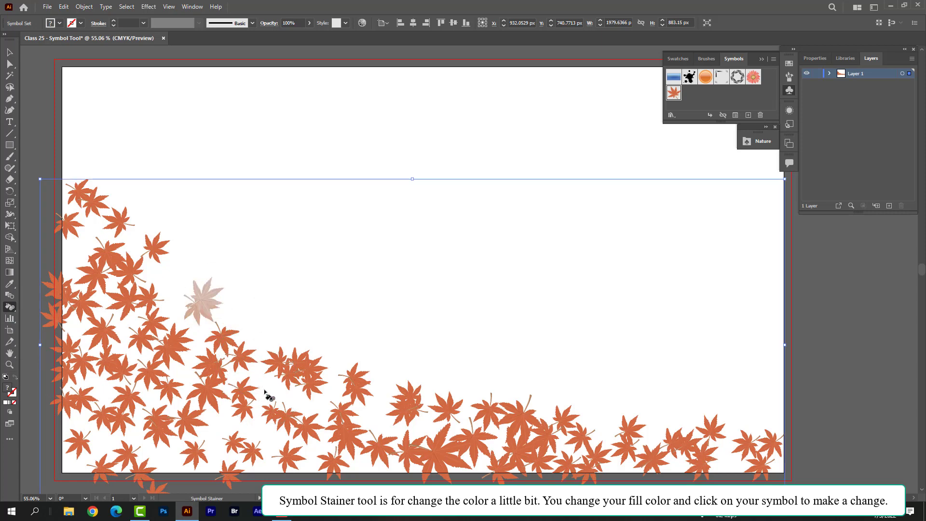
{"action": "key", "text": "ctrl+z"}
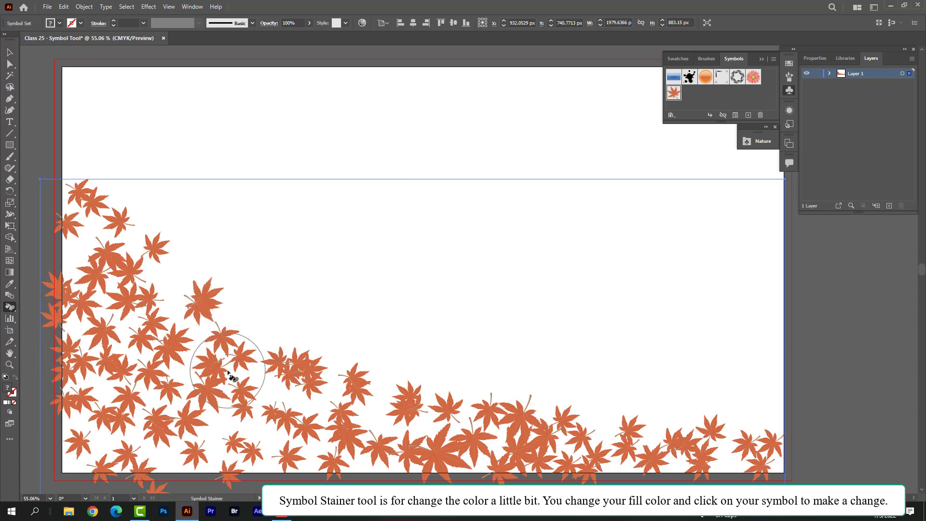
Reduce the Symbol Stainer's brush size, try it on the large leaf in the left cluster, and undo that tint.
{"action": "key", "text": "bracketleft"}
{"action": "key", "text": "bracketleft"}
{"action": "key", "text": "bracketleft"}
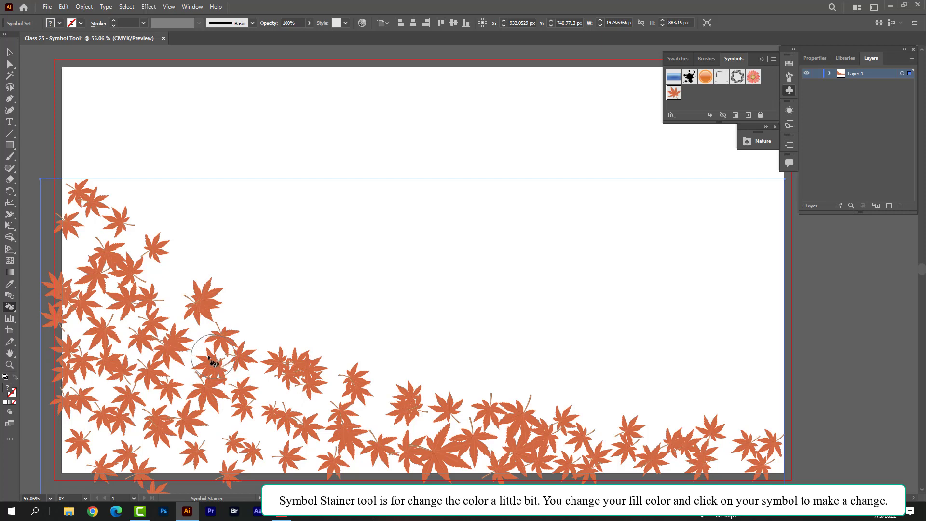
{"action": "left_click", "coordinate": [175, 351]}
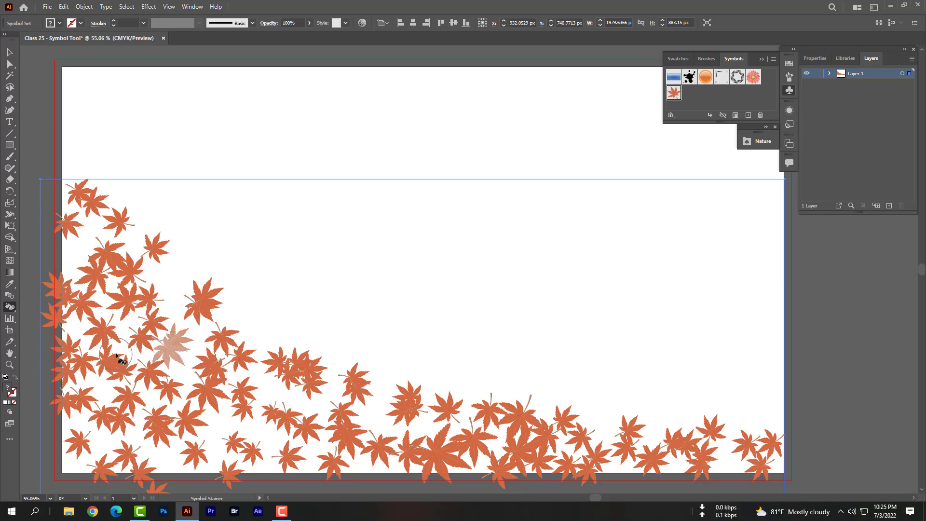
{"action": "key", "text": "ctrl+z"}
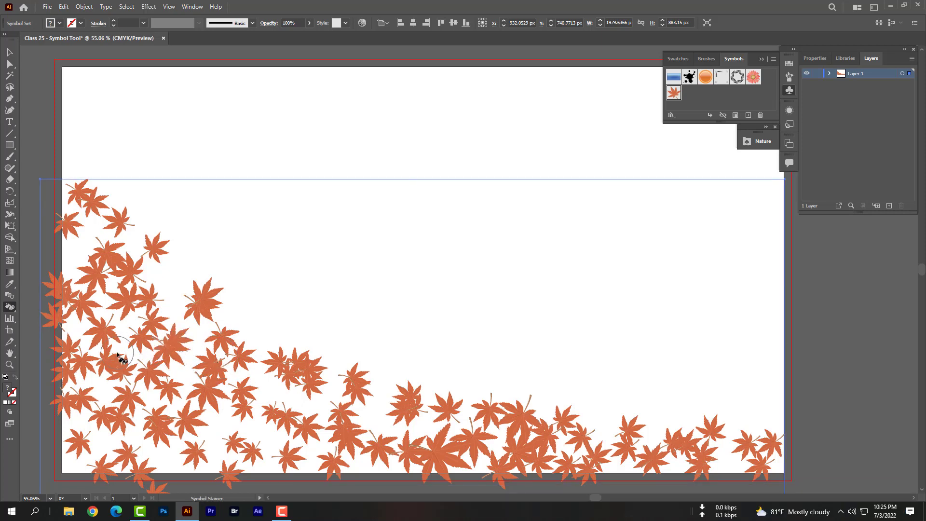
Stain three maple leaves along the cluster's upper edge paler, including the large slope leaf and the topmost one.
{"action": "left_click", "coordinate": [169, 251]}
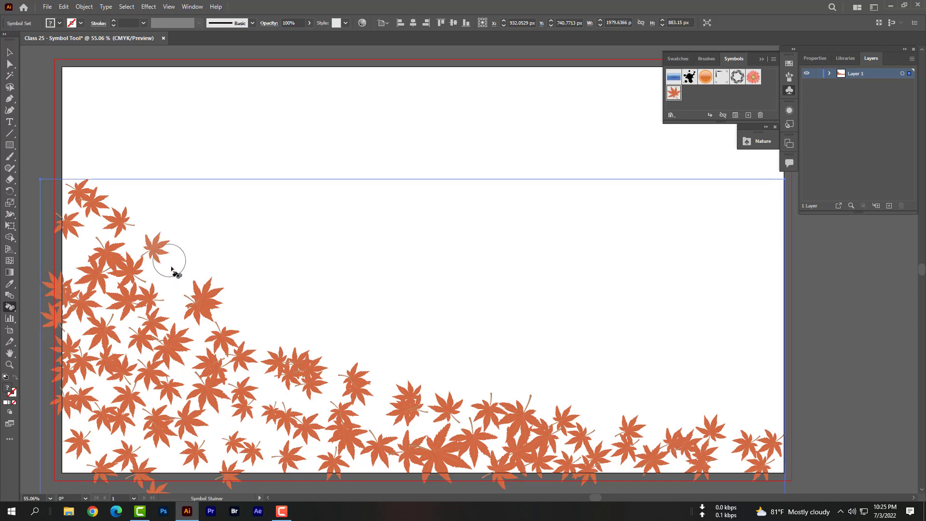
{"action": "left_click", "coordinate": [213, 292]}
{"action": "left_click", "coordinate": [83, 195]}
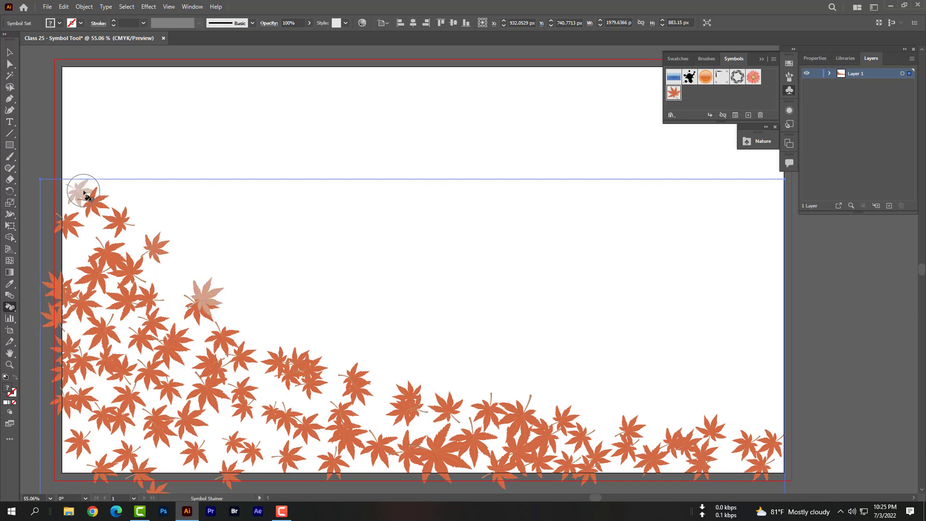
Stain a small leaf in the middle of the cluster paler, set the fill colour to ff0000, and restain that leaf red.
{"action": "left_click", "coordinate": [276, 419]}
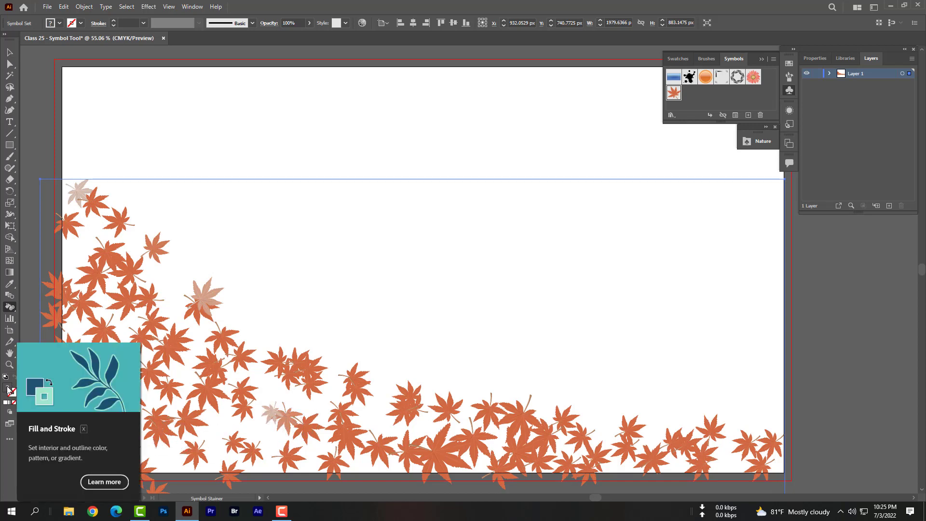
{"action": "double_click", "coordinate": [8, 387]}
{"action": "type", "text": "e81818"}
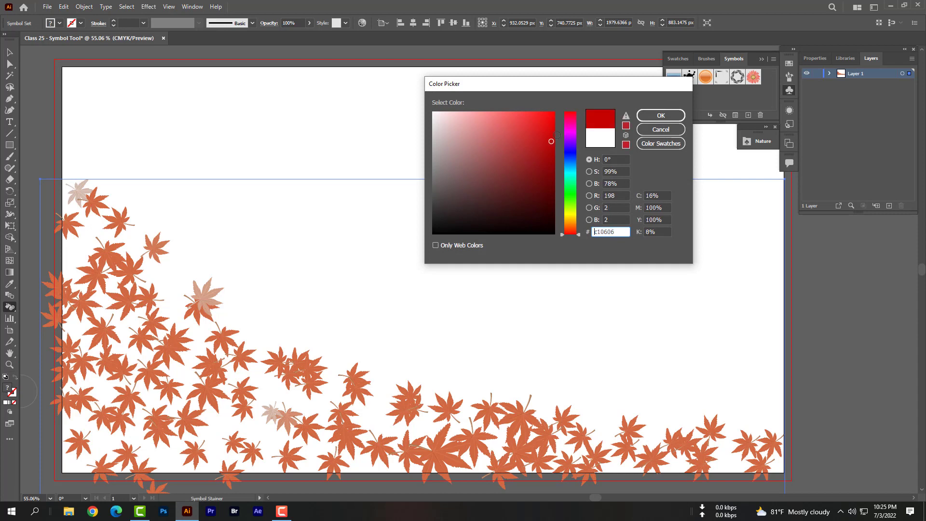
{"action": "left_click", "coordinate": [661, 116]}
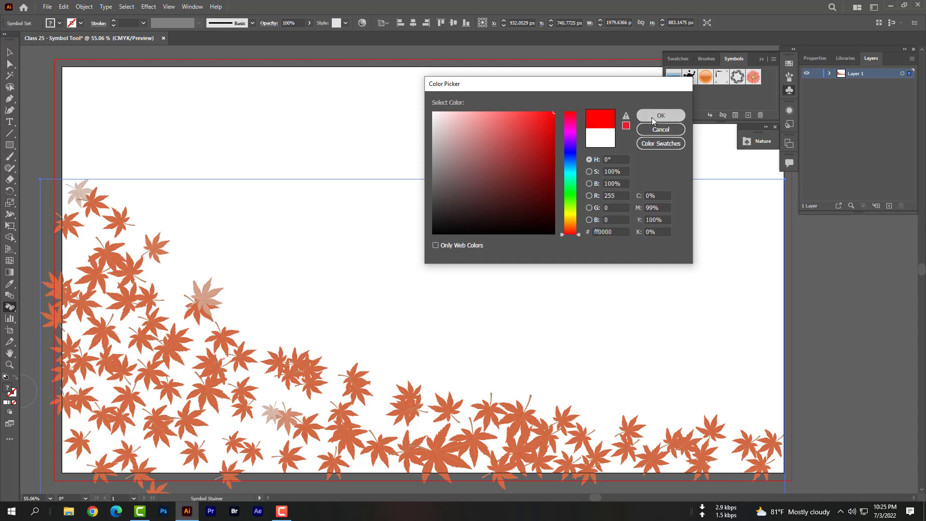
{"action": "mouse_move", "coordinate": [298, 406]}
{"action": "left_mouse_down"}
{"action": "mouse_move", "coordinate": [277, 412]}
{"action": "mouse_move", "coordinate": [385, 382]}
{"action": "mouse_move", "coordinate": [269, 421]}
{"action": "left_mouse_up"}
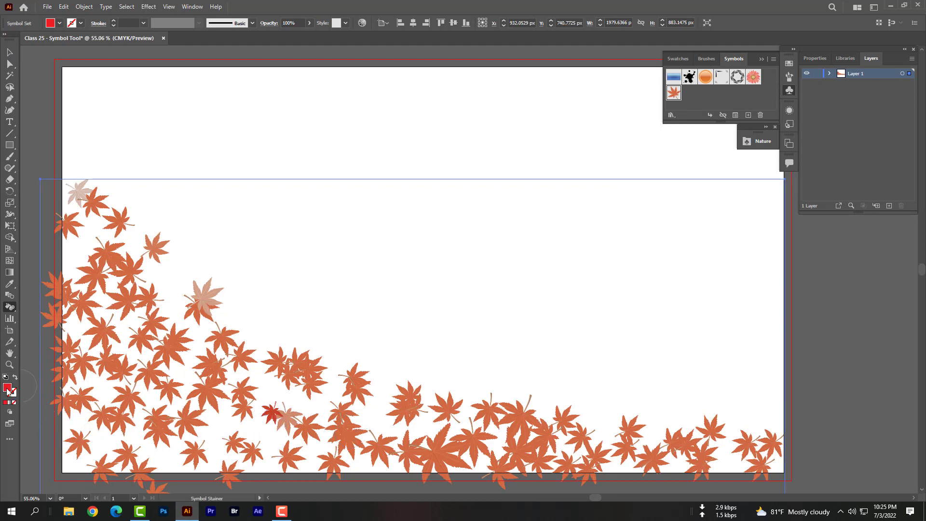
Stain further maple leaves red along the slope's diagonal and in the middle of the bottom band, including the largest leaf.
{"action": "left_click_drag", "start_coordinate": [273, 367], "coordinate": [282, 395]}
{"action": "mouse_move", "coordinate": [221, 372]}
{"action": "left_mouse_down"}
{"action": "mouse_move", "coordinate": [154, 331]}
{"action": "mouse_move", "coordinate": [93, 275]}
{"action": "mouse_move", "coordinate": [107, 380]}
{"action": "left_mouse_up"}
{"action": "mouse_move", "coordinate": [402, 482]}
{"action": "left_mouse_down"}
{"action": "mouse_move", "coordinate": [409, 454]}
{"action": "mouse_move", "coordinate": [468, 462]}
{"action": "left_mouse_up"}
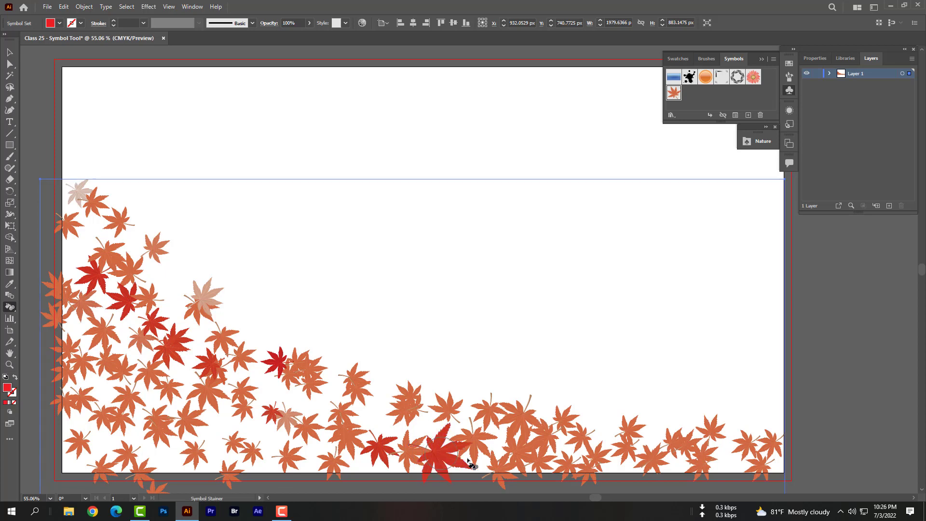
{"action": "left_click_drag", "start_coordinate": [544, 464], "coordinate": [493, 470]}
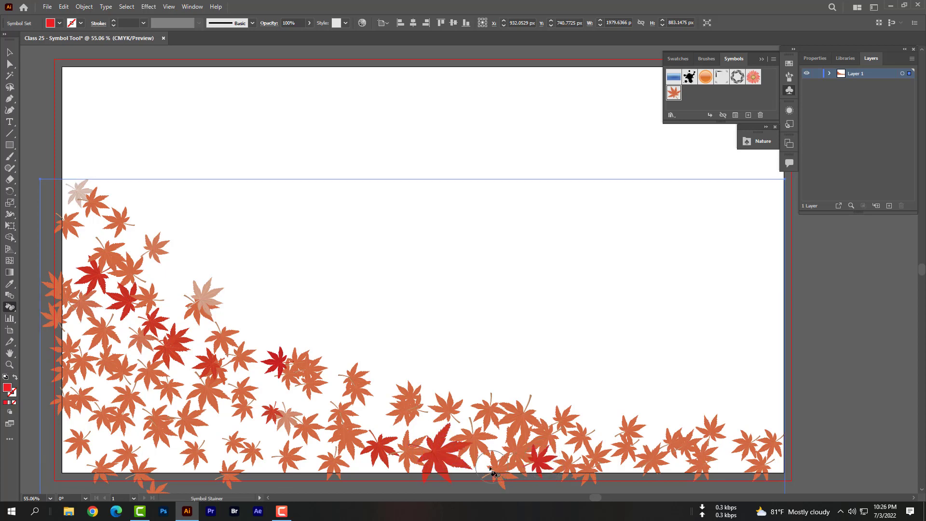
Set the fill colour to muted pink d37d7d and restain the largest bottom leaf, its left neighbour and red leaves higher on the slope.
{"action": "double_click", "coordinate": [7, 387]}
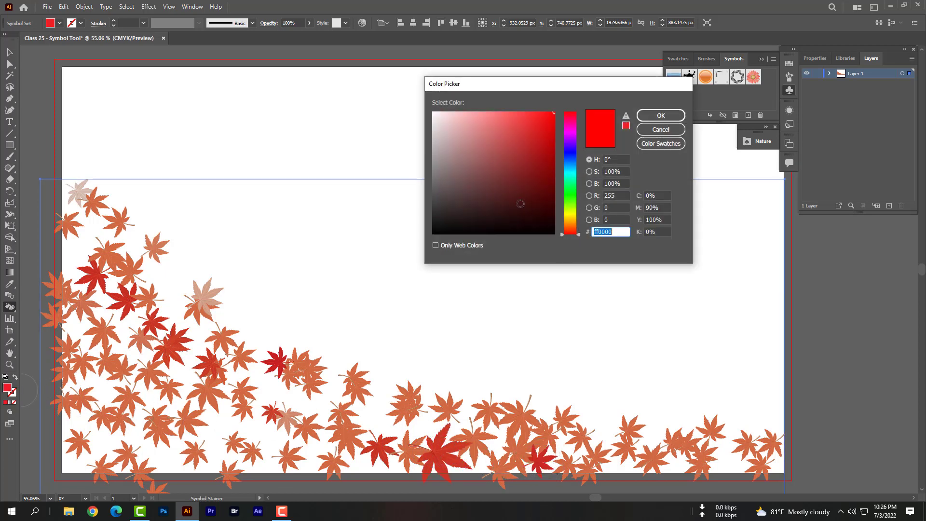
{"action": "left_click", "coordinate": [483, 132]}
{"action": "left_click", "coordinate": [660, 115]}
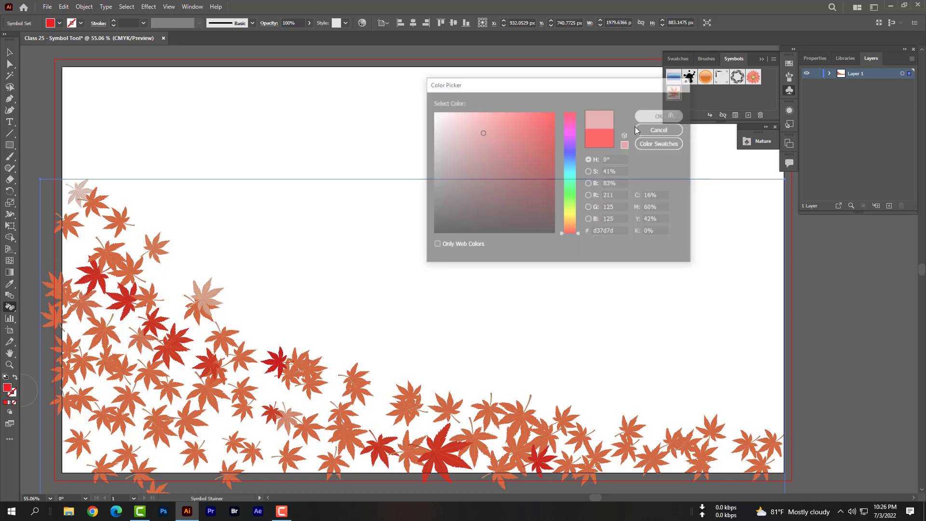
{"action": "left_click", "coordinate": [450, 457]}
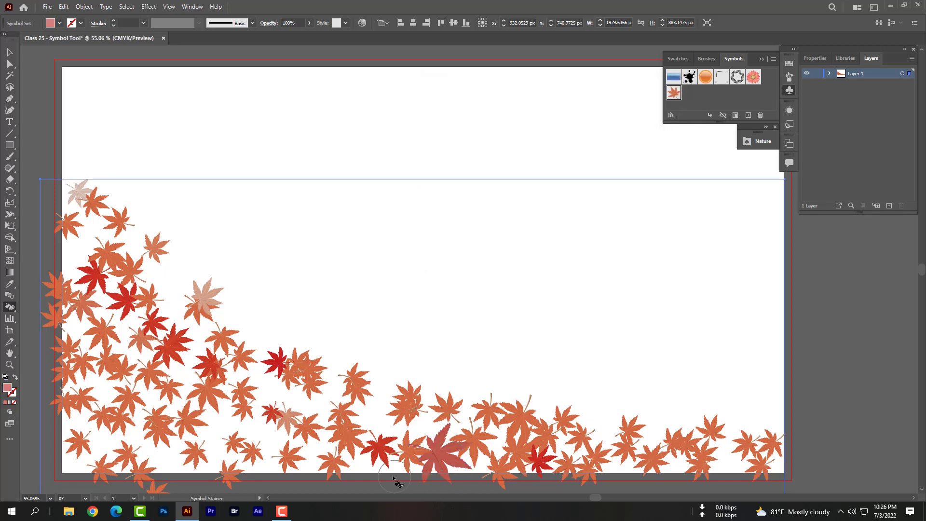
{"action": "left_click", "coordinate": [380, 449]}
{"action": "left_click", "coordinate": [279, 367]}
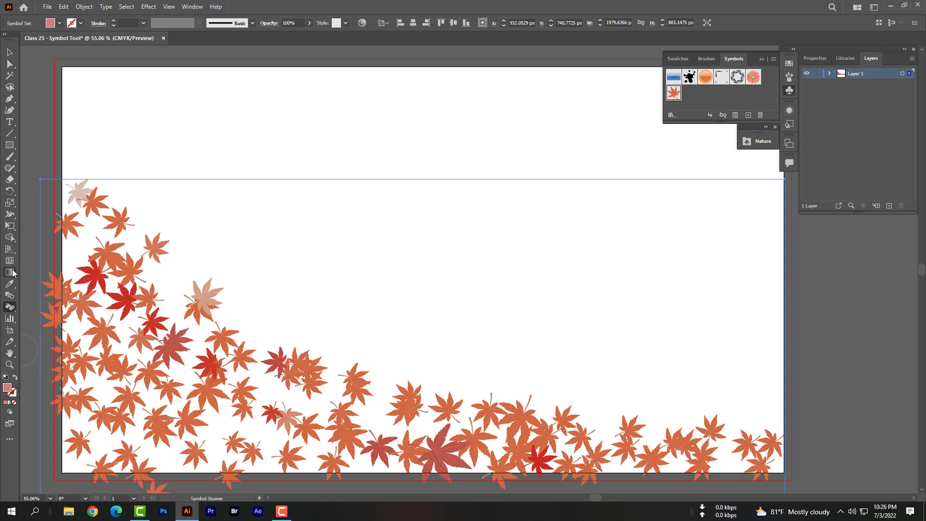
Restain the remaining bright red leaves along the slope's diagonal and in the bottom band with the muted pink.
{"action": "left_click", "coordinate": [92, 276]}
{"action": "left_click", "coordinate": [124, 301]}
{"action": "left_click", "coordinate": [153, 322]}
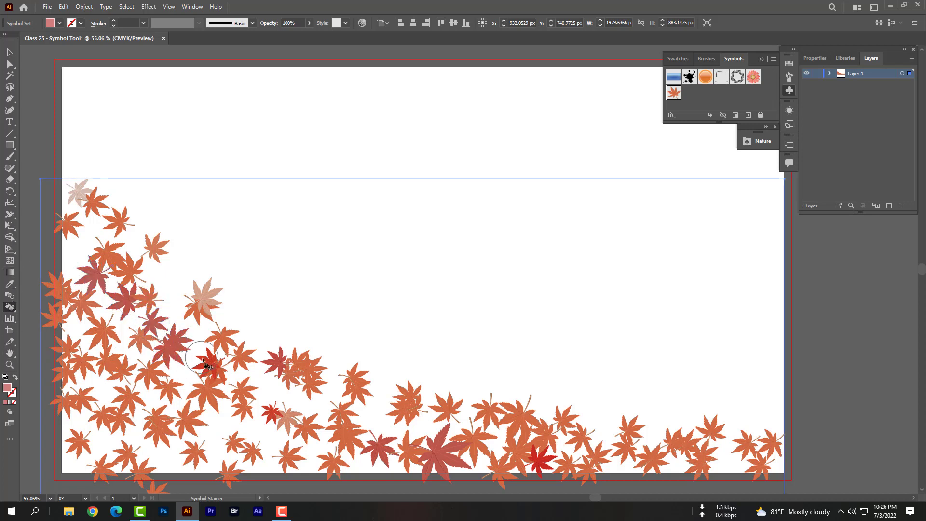
{"action": "left_click", "coordinate": [209, 363]}
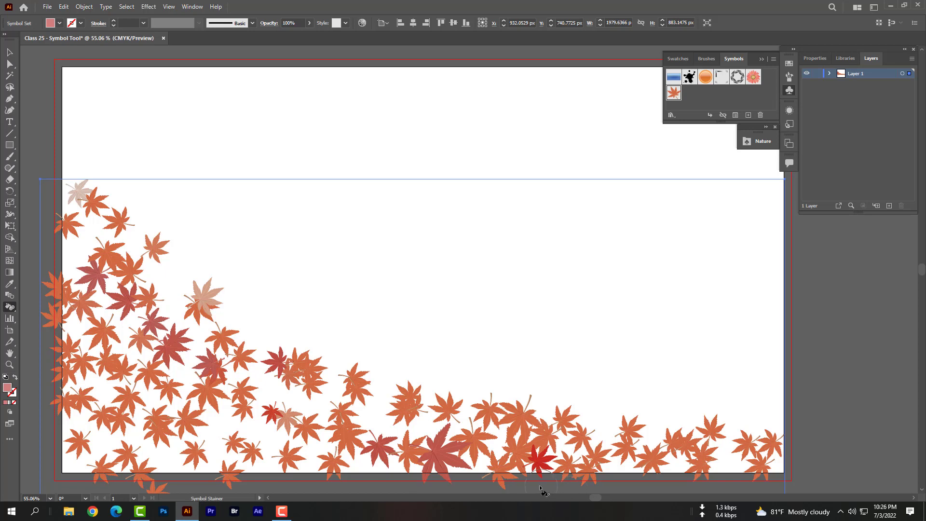
{"action": "left_click", "coordinate": [547, 466]}
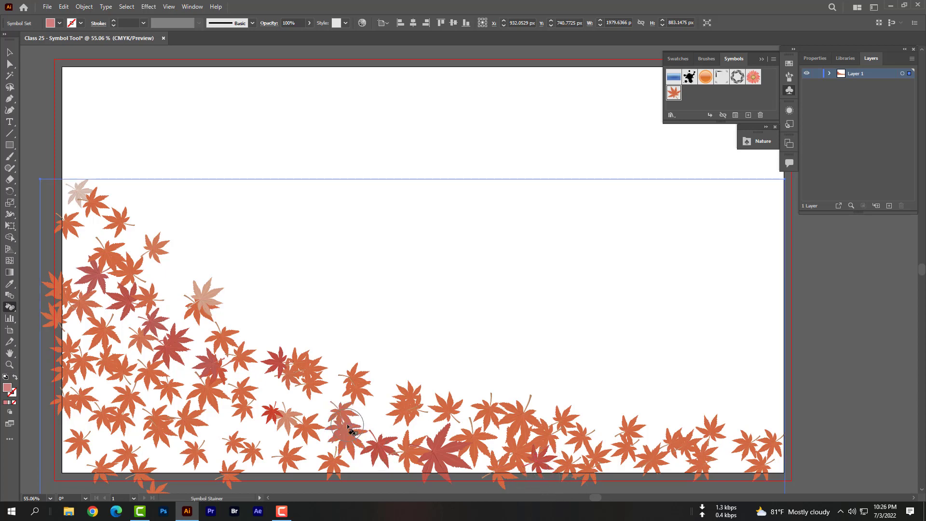
Stain scattered orange leaves muted pink across the cluster's left side and one near its middle upper edge.
{"action": "left_click", "coordinate": [356, 386]}
{"action": "left_click", "coordinate": [191, 421]}
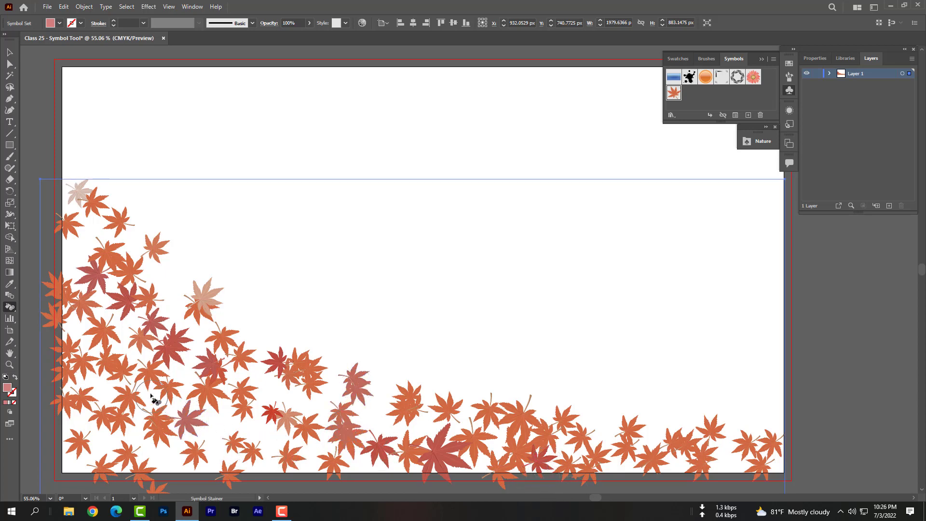
{"action": "left_click", "coordinate": [129, 396]}
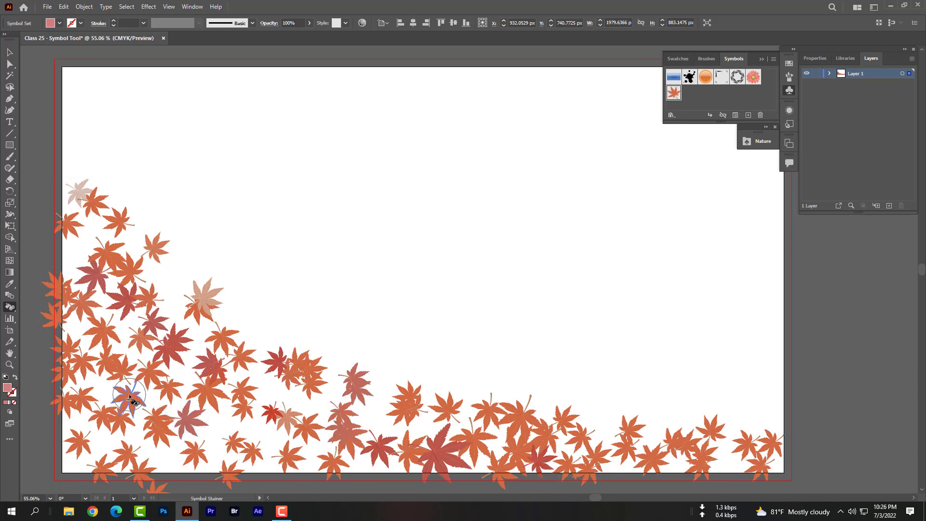
{"action": "left_click", "coordinate": [96, 329]}
{"action": "left_click", "coordinate": [87, 314]}
{"action": "left_click", "coordinate": [129, 453]}
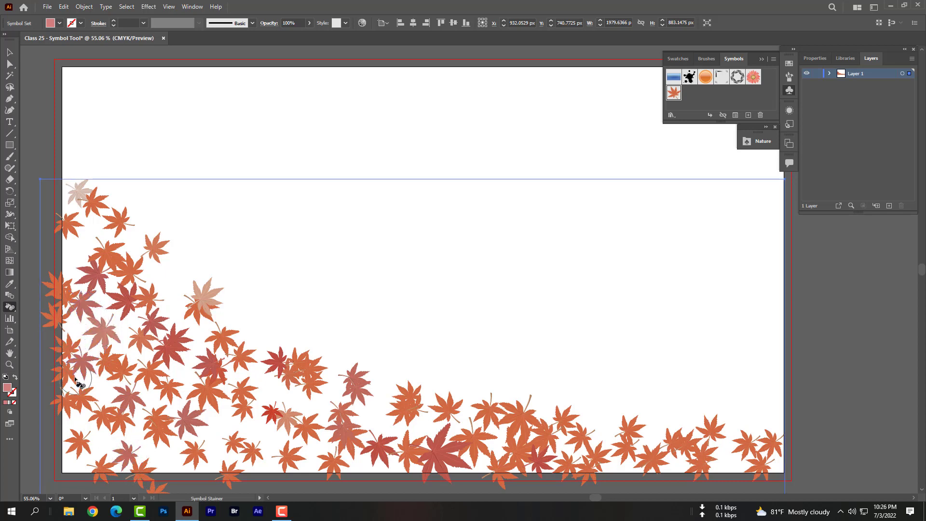
Try the Symbol Screener on the large pale slope leaf, including with a bright red fill, and undo the attempts.
{"action": "left_click_drag", "start_coordinate": [10, 311], "coordinate": [48, 376]}
{"action": "left_click", "coordinate": [211, 309]}
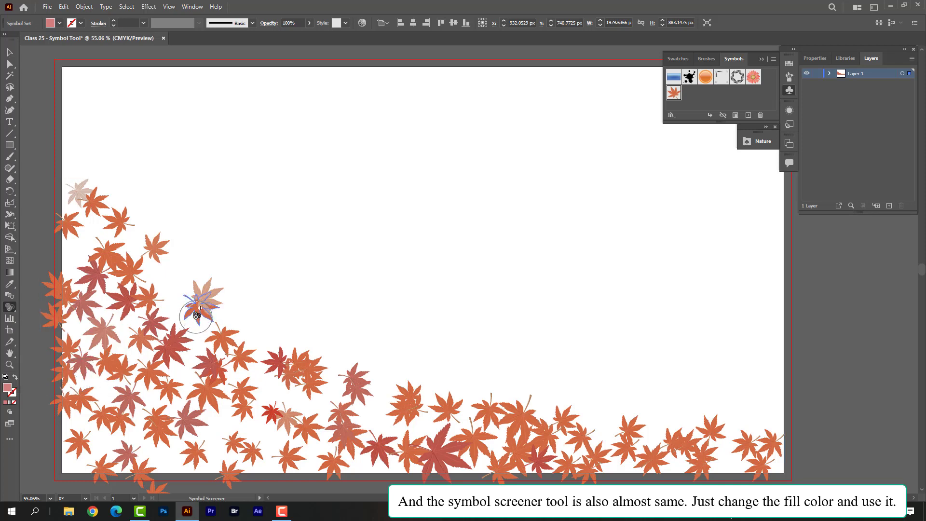
{"action": "double_click", "coordinate": [6, 391]}
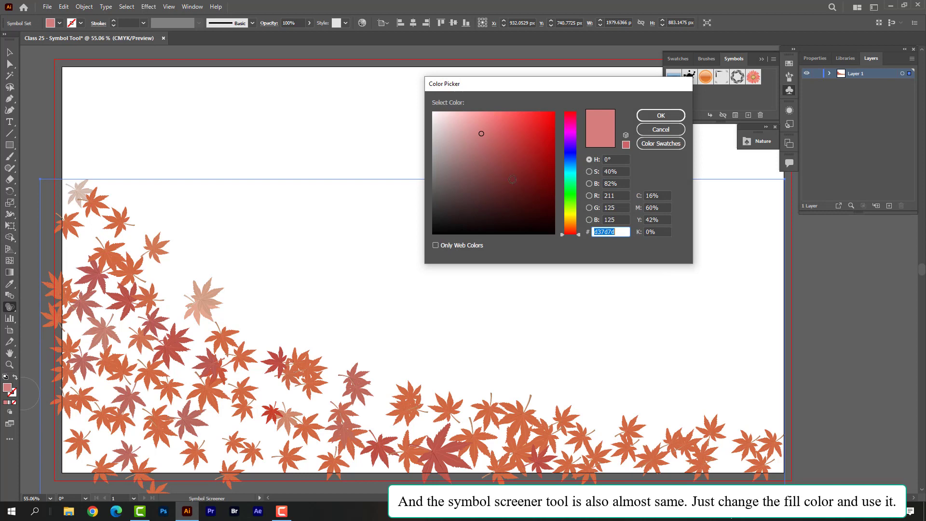
{"action": "left_click_drag", "start_coordinate": [540, 135], "coordinate": [559, 114]}
{"action": "left_click", "coordinate": [661, 115]}
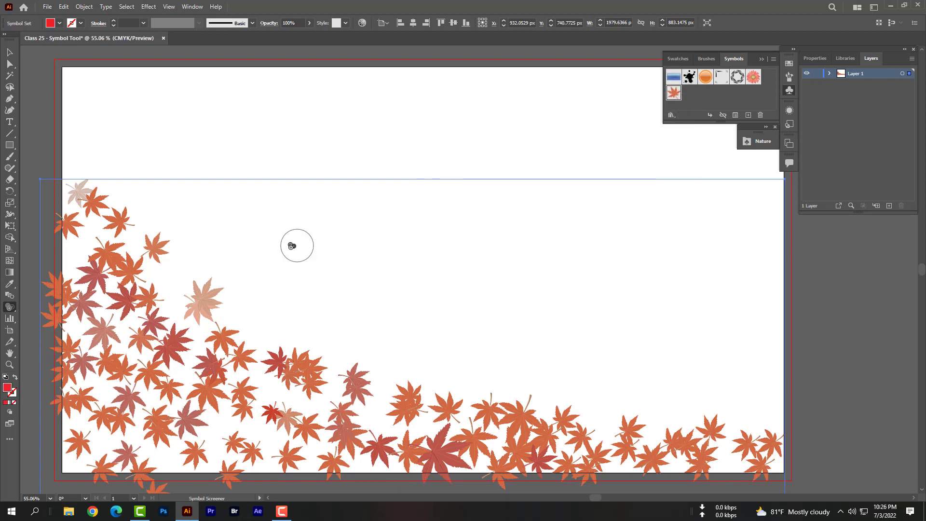
{"action": "left_click", "coordinate": [202, 307]}
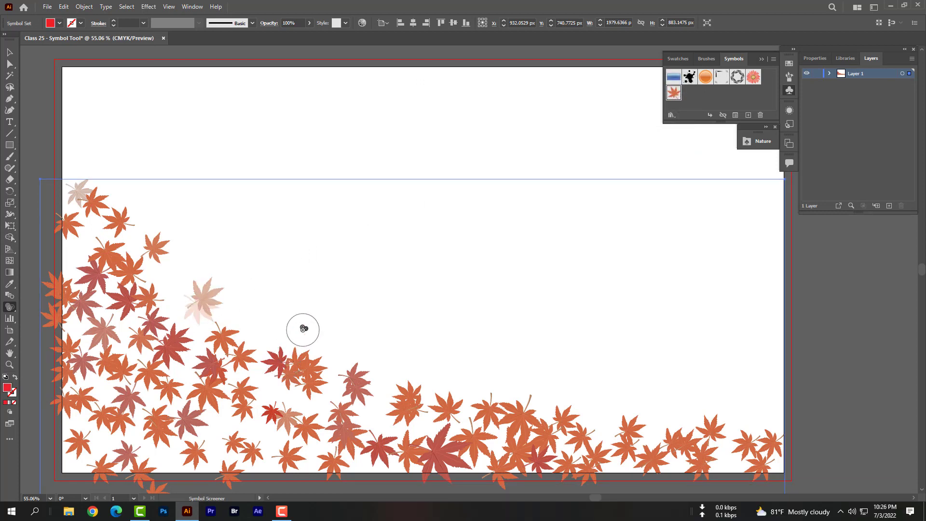
{"action": "key", "text": "ctrl+z"}
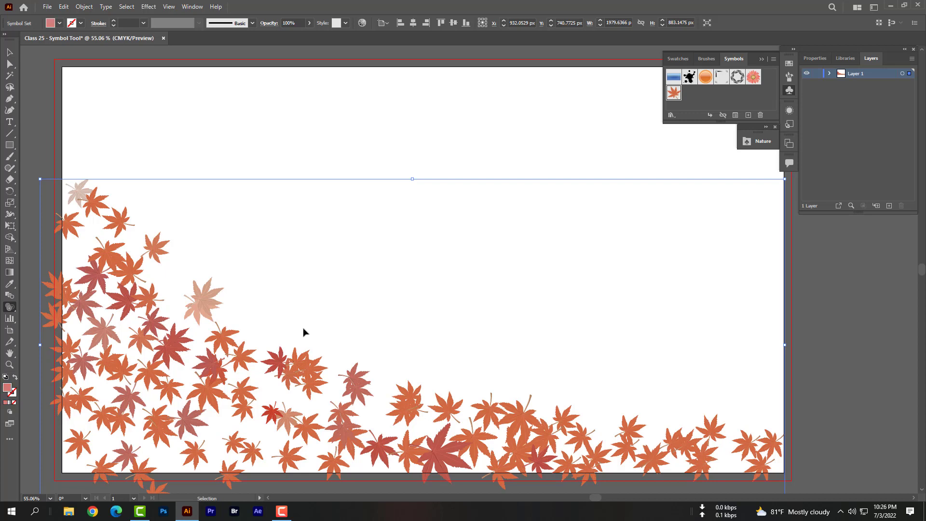
Use the Symbol Screener to fade three leaves along the cluster's upper edge, two at the bottom band's right and one near the middle.
{"action": "left_click", "coordinate": [575, 416]}
{"action": "left_click", "coordinate": [635, 423]}
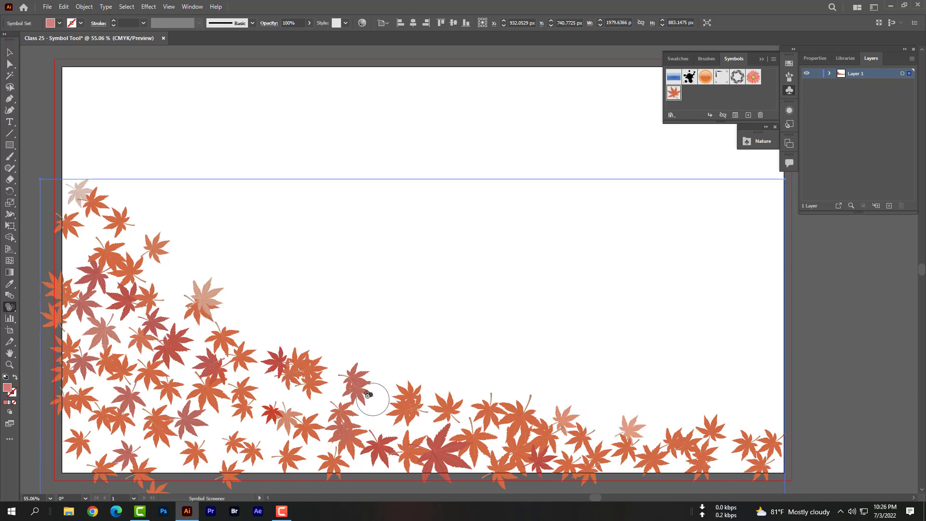
{"action": "left_click", "coordinate": [388, 380]}
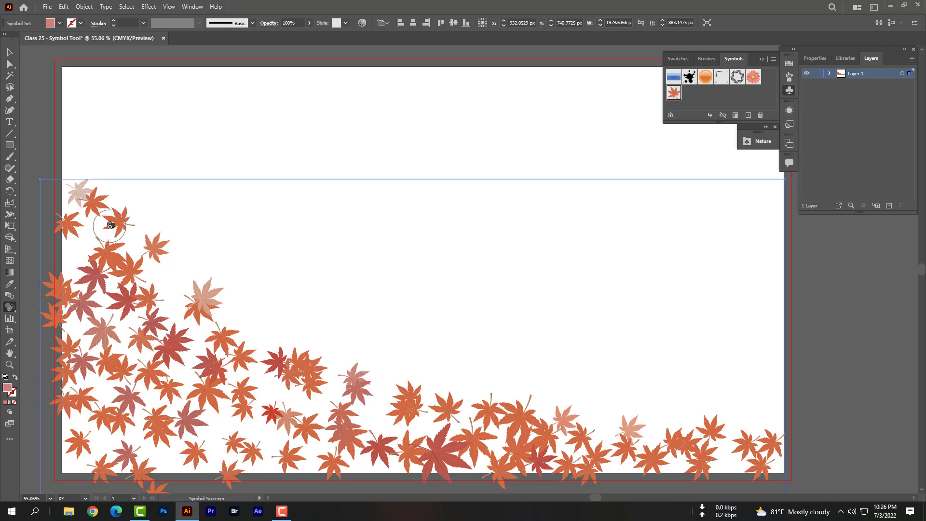
Choose the fourth graphic style and brush the Symbol Styler over the leaves on the upper slope.
{"action": "left_click", "coordinate": [8, 307]}
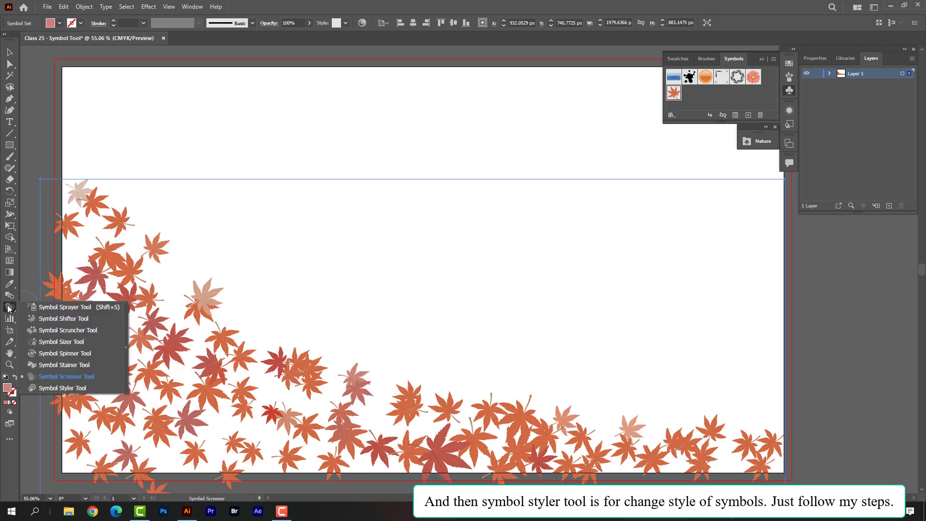
{"action": "left_click", "coordinate": [63, 388]}
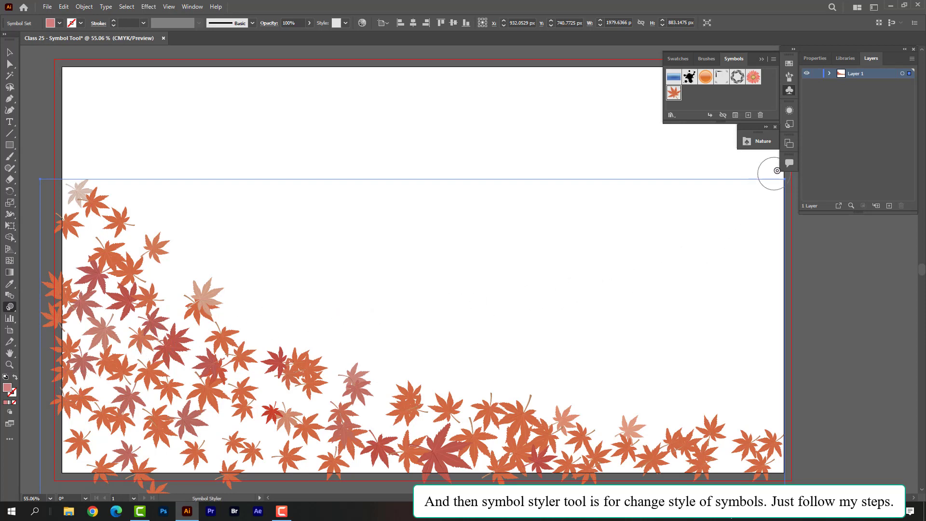
{"action": "left_click", "coordinate": [789, 125]}
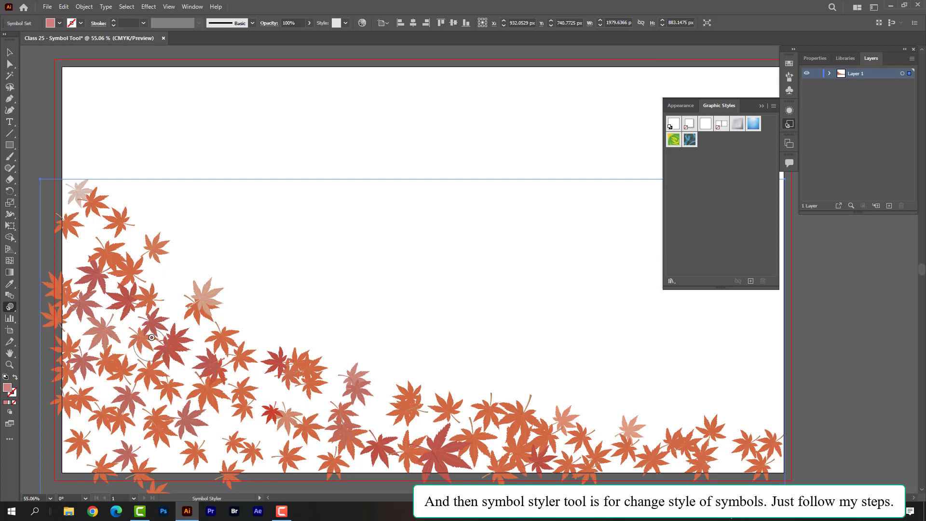
{"action": "left_click", "coordinate": [722, 126]}
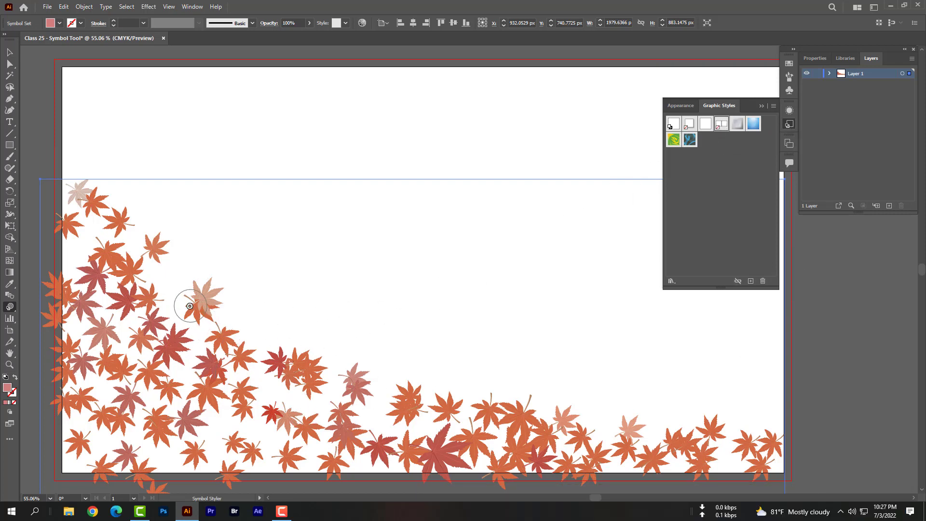
{"action": "left_click", "coordinate": [187, 310]}
{"action": "left_click", "coordinate": [167, 256]}
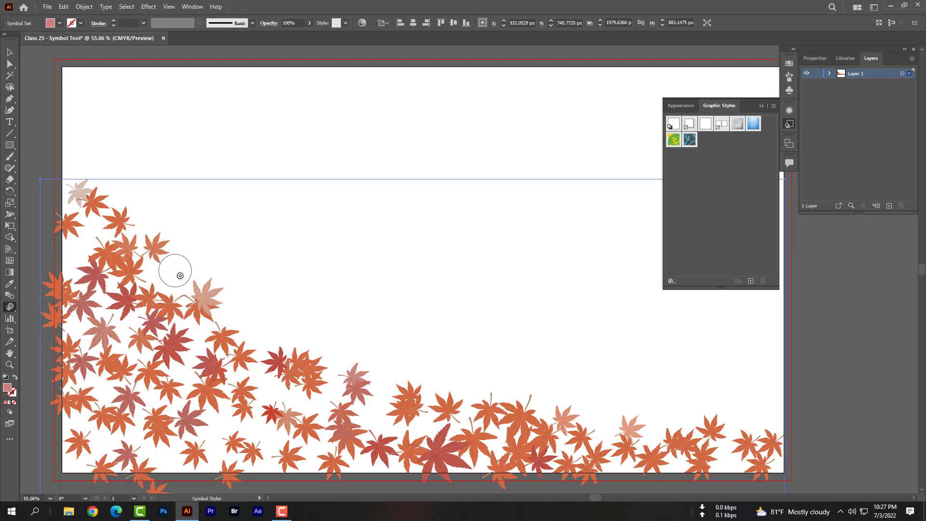
{"action": "left_click", "coordinate": [190, 298]}
Brush the Symbol Styler along the bottom band of leaves, and hide the graphic styles and the Nature symbol library.
{"action": "mouse_move", "coordinate": [275, 405]}
{"action": "left_mouse_down"}
{"action": "mouse_move", "coordinate": [302, 415]}
{"action": "mouse_move", "coordinate": [293, 380]}
{"action": "mouse_move", "coordinate": [343, 411]}
{"action": "mouse_move", "coordinate": [367, 405]}
{"action": "mouse_move", "coordinate": [516, 430]}
{"action": "left_mouse_up"}
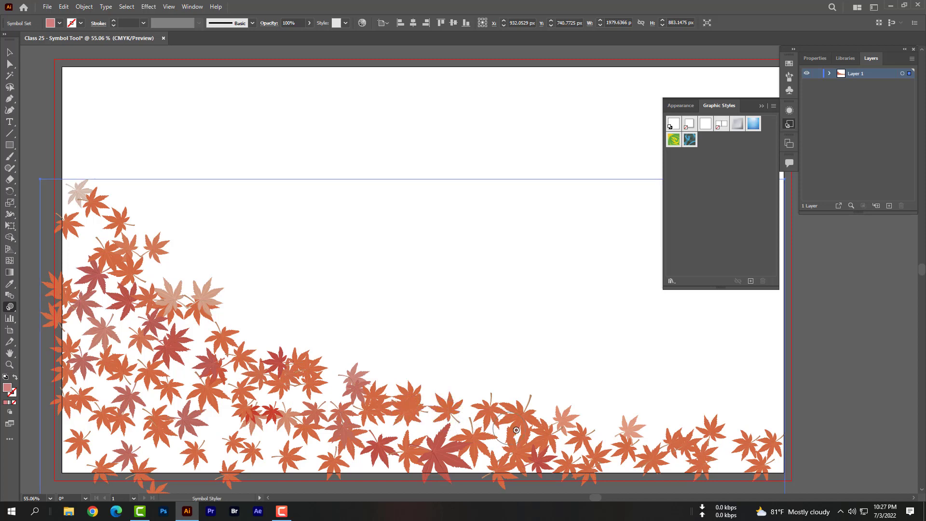
{"action": "left_click_drag", "start_coordinate": [633, 464], "coordinate": [627, 463]}
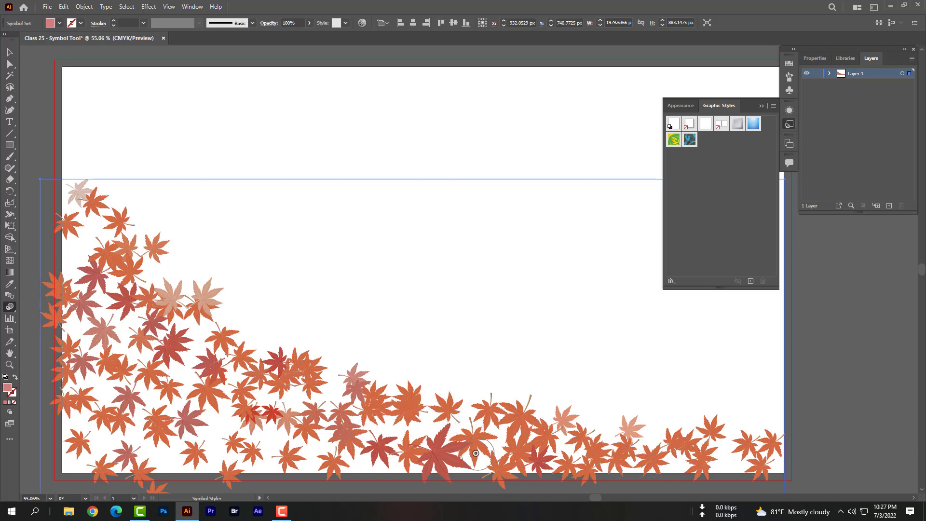
{"action": "left_click", "coordinate": [762, 106]}
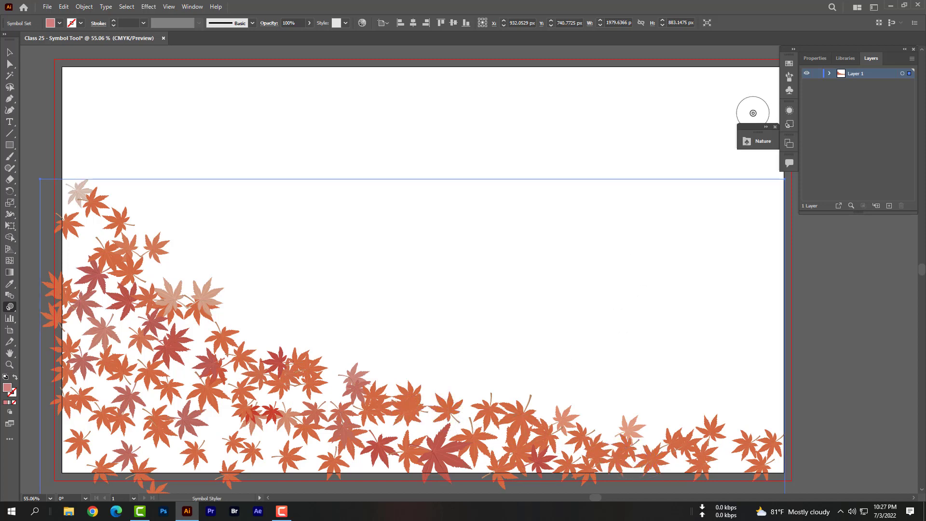
{"action": "left_click", "coordinate": [775, 127]}
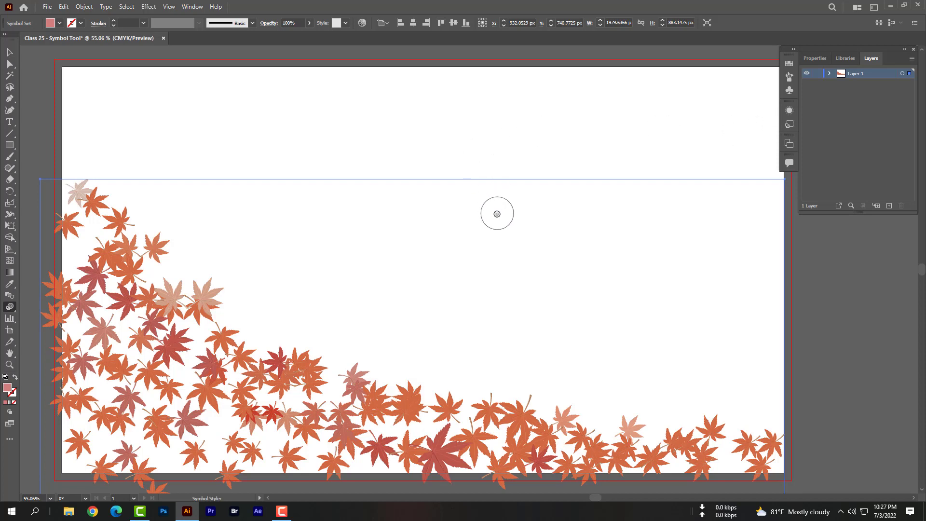
Deselect the leaf set and draw a 1920 × 1080 px rectangle covering the whole artboard.
{"action": "key", "text": "ctrl+minus"}
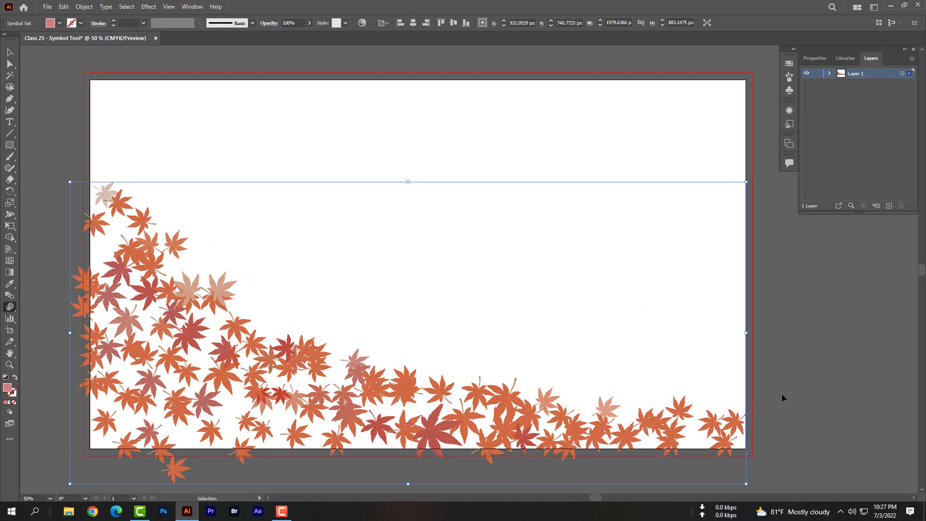
{"action": "scroll", "coordinate": [771, 387], "scroll_direction": "right", "scroll_amount": 1}
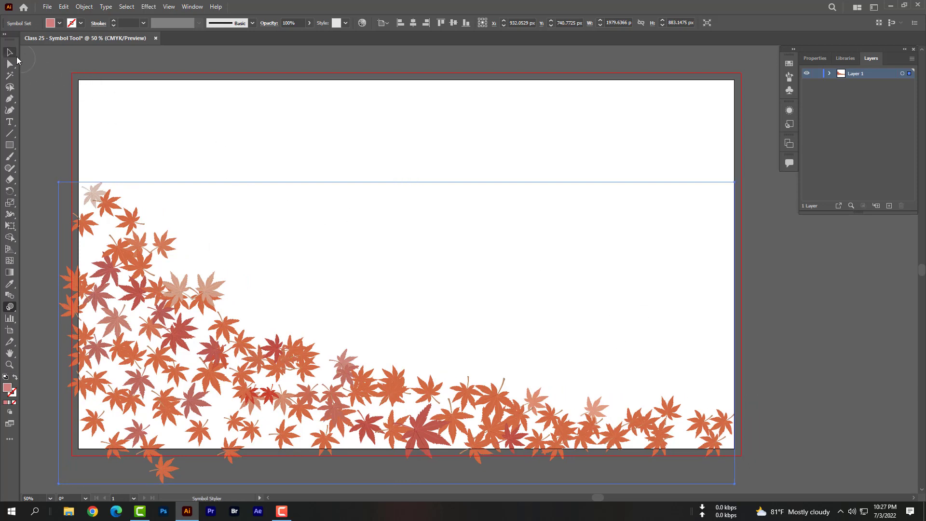
{"action": "left_click", "coordinate": [10, 52]}
{"action": "left_click", "coordinate": [53, 101]}
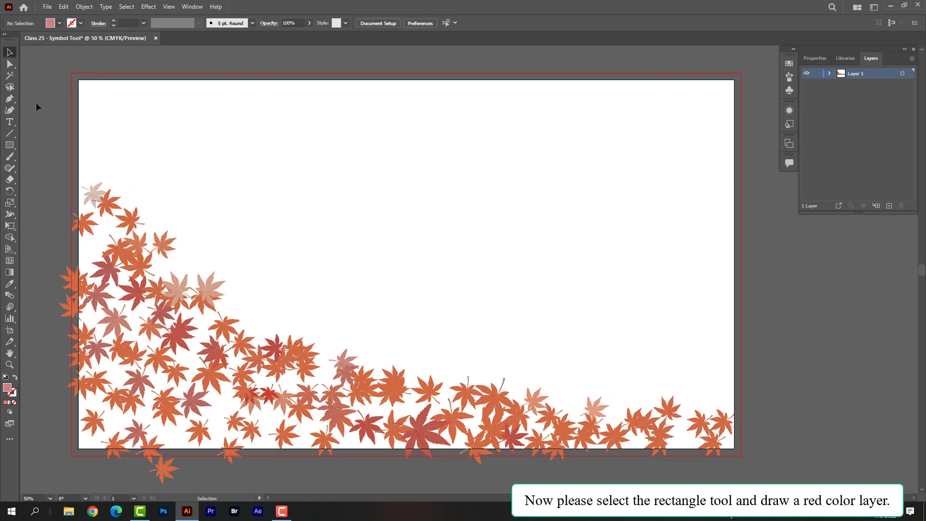
{"action": "left_click", "coordinate": [14, 143]}
{"action": "left_click", "coordinate": [9, 145]}
{"action": "left_click_drag", "start_coordinate": [80, 80], "coordinate": [734, 448]}
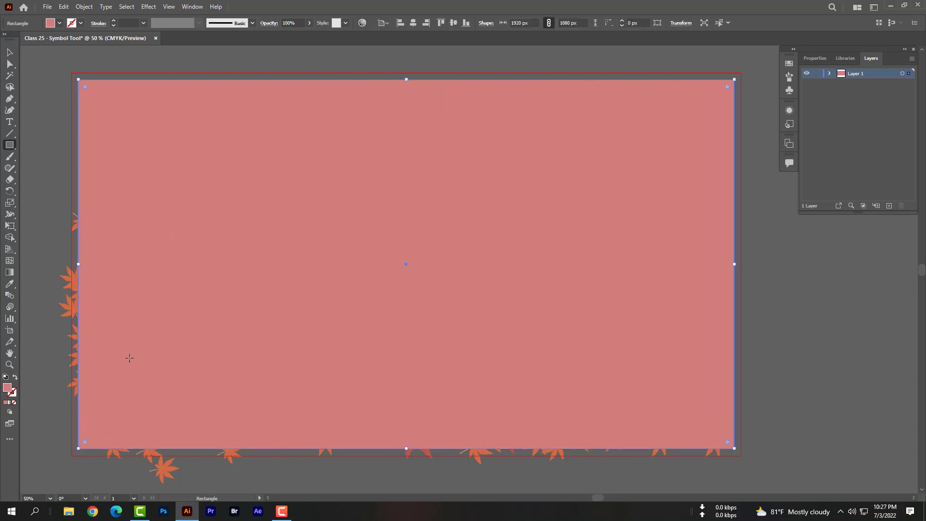
Set the rectangle's fill colour to red ff0000.
{"action": "double_click", "coordinate": [9, 389]}
{"action": "type", "text": "ff0000"}
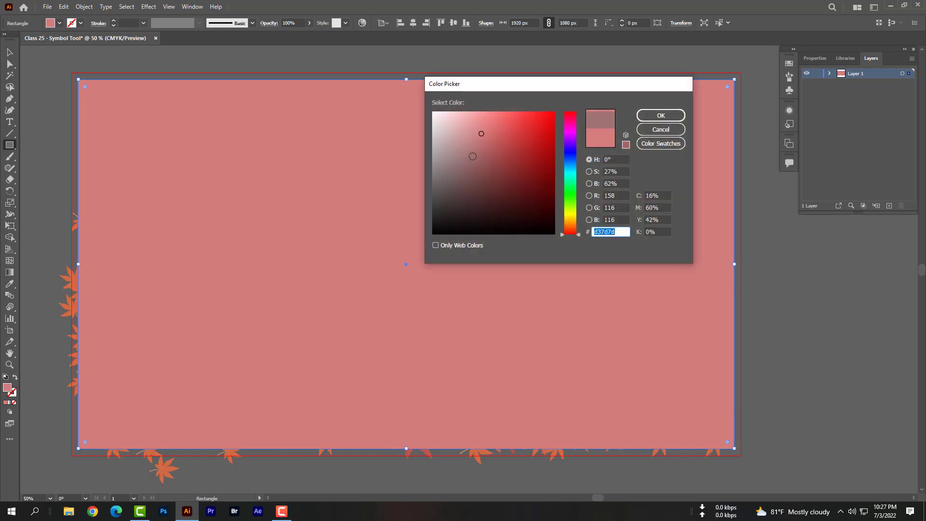
{"action": "left_click", "coordinate": [654, 116]}
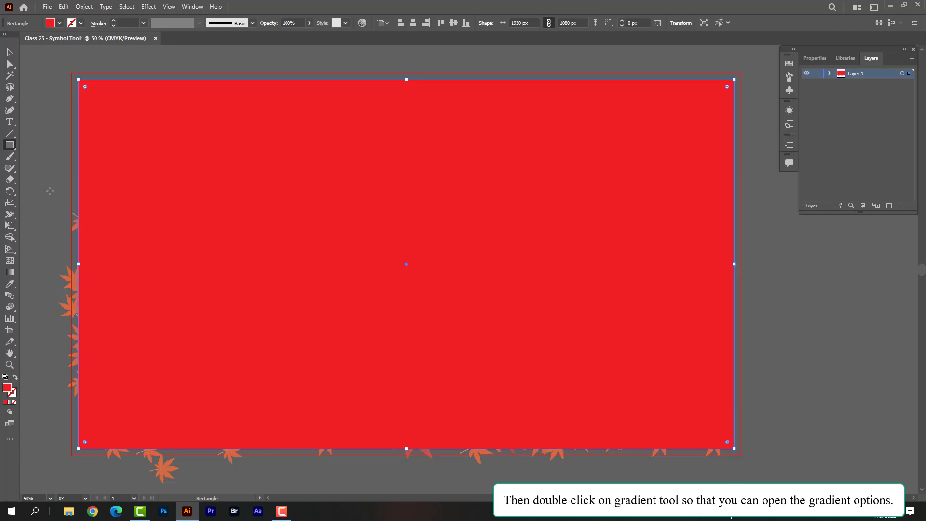
Open the gradient options below the layers list and apply the white-to-black linear gradient to the rectangle's fill.
{"action": "double_click", "coordinate": [9, 272]}
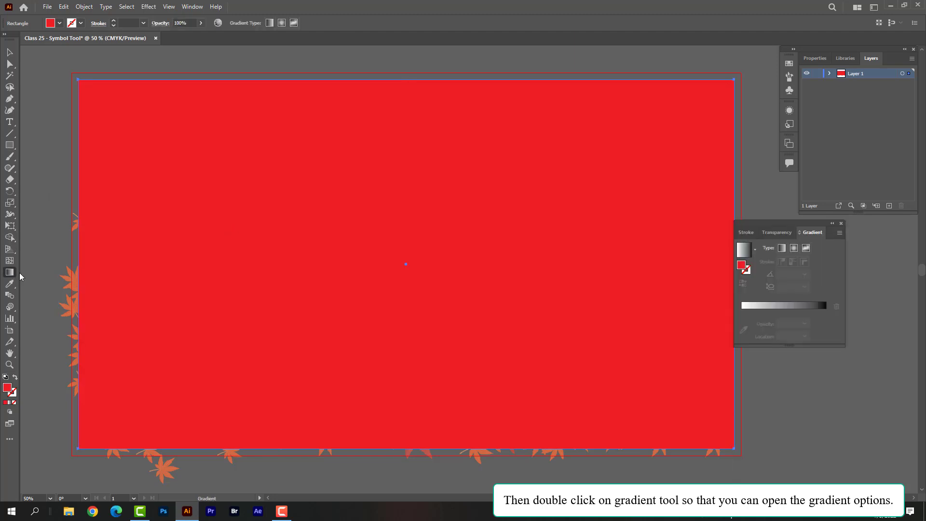
{"action": "left_click_drag", "start_coordinate": [777, 225], "coordinate": [829, 221]}
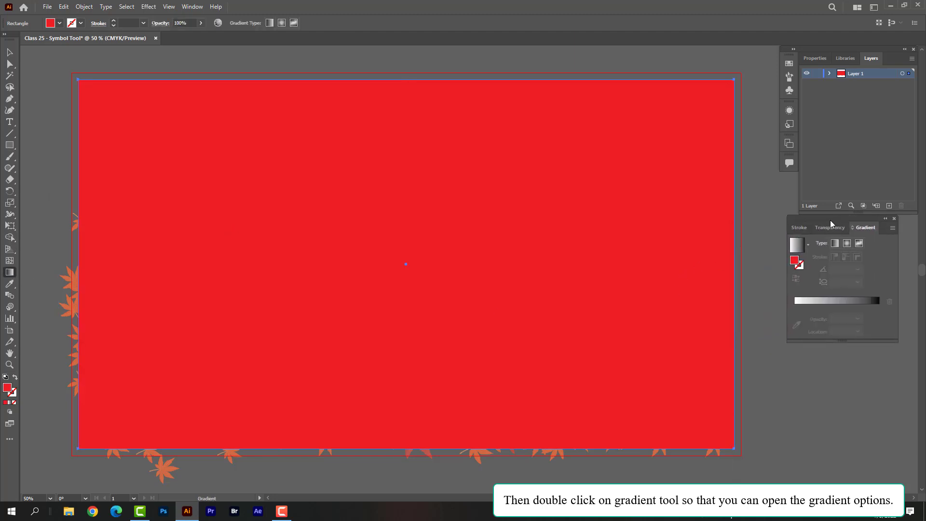
{"action": "left_click", "coordinate": [800, 302]}
{"action": "left_click", "coordinate": [798, 309]}
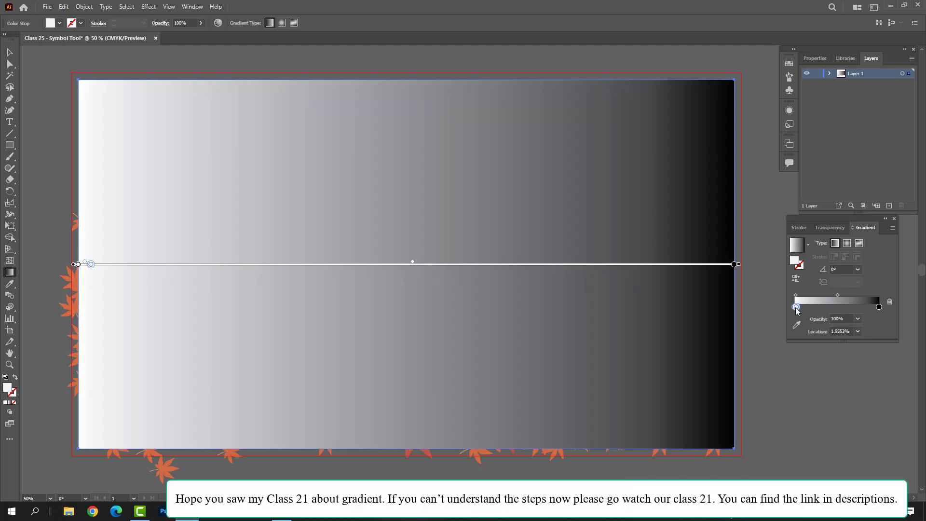
{"action": "left_click_drag", "start_coordinate": [797, 309], "coordinate": [863, 311]}
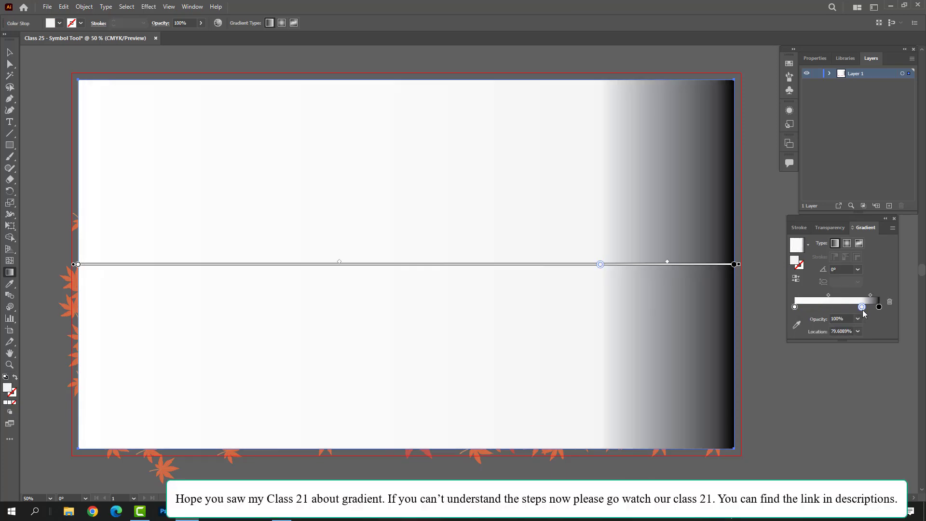
{"action": "key", "text": "ctrl+z"}
{"action": "key", "text": "ctrl+z"}
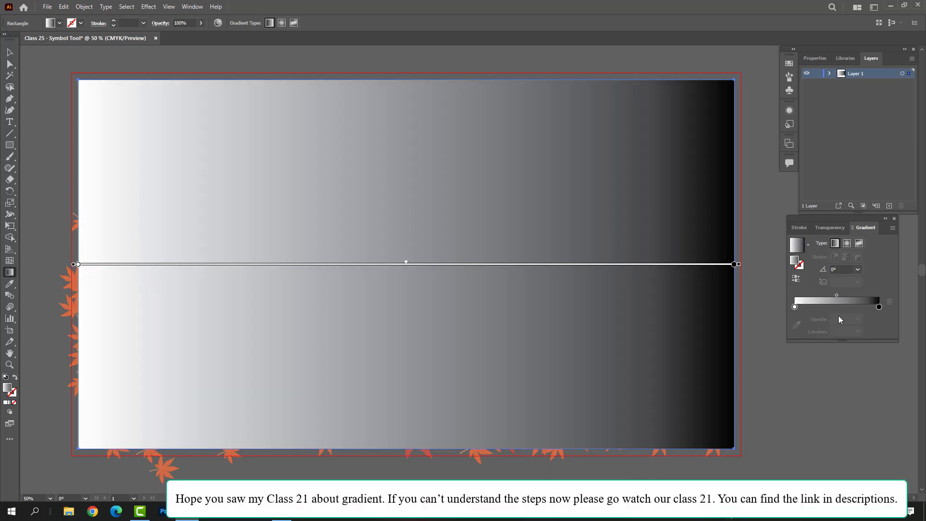
Add a colour stop at about 76% on the rectangle's gradient, between the white and black end stops.
{"action": "left_click", "coordinate": [795, 308]}
{"action": "left_click", "coordinate": [879, 308]}
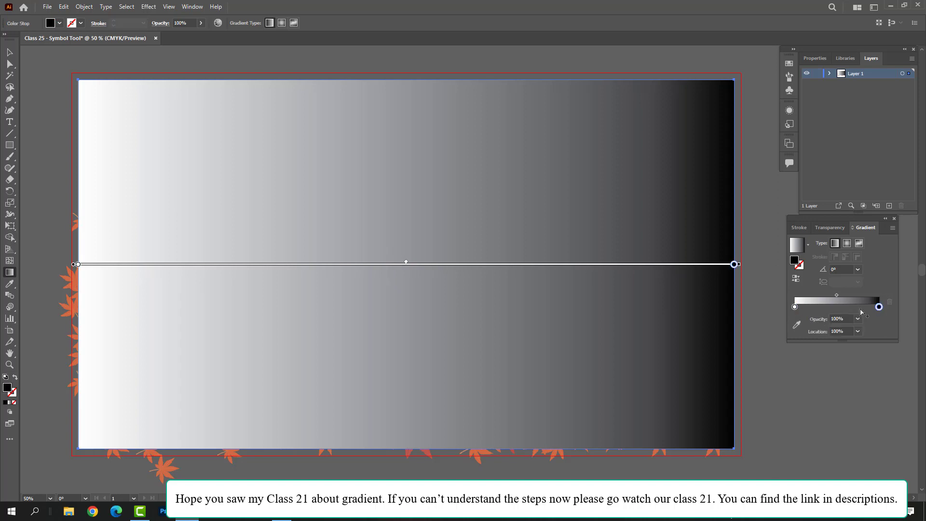
{"action": "left_click", "coordinate": [859, 310]}
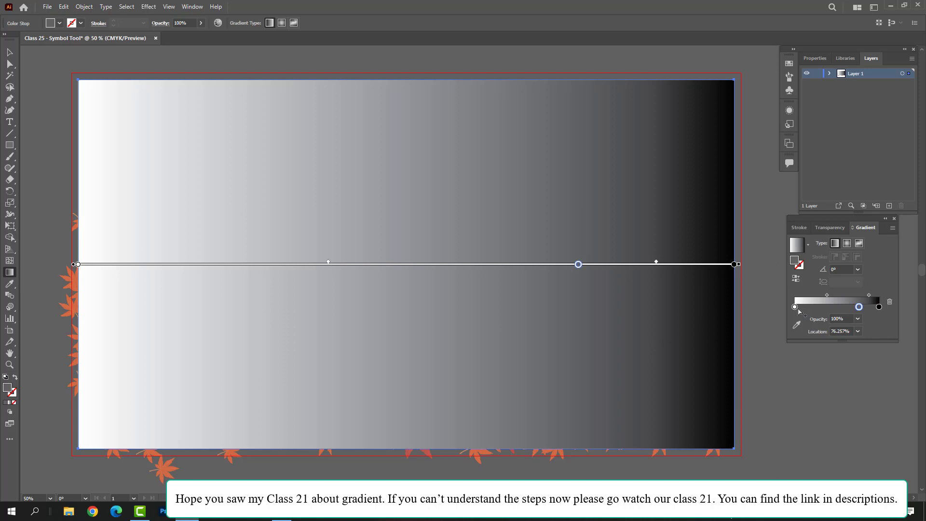